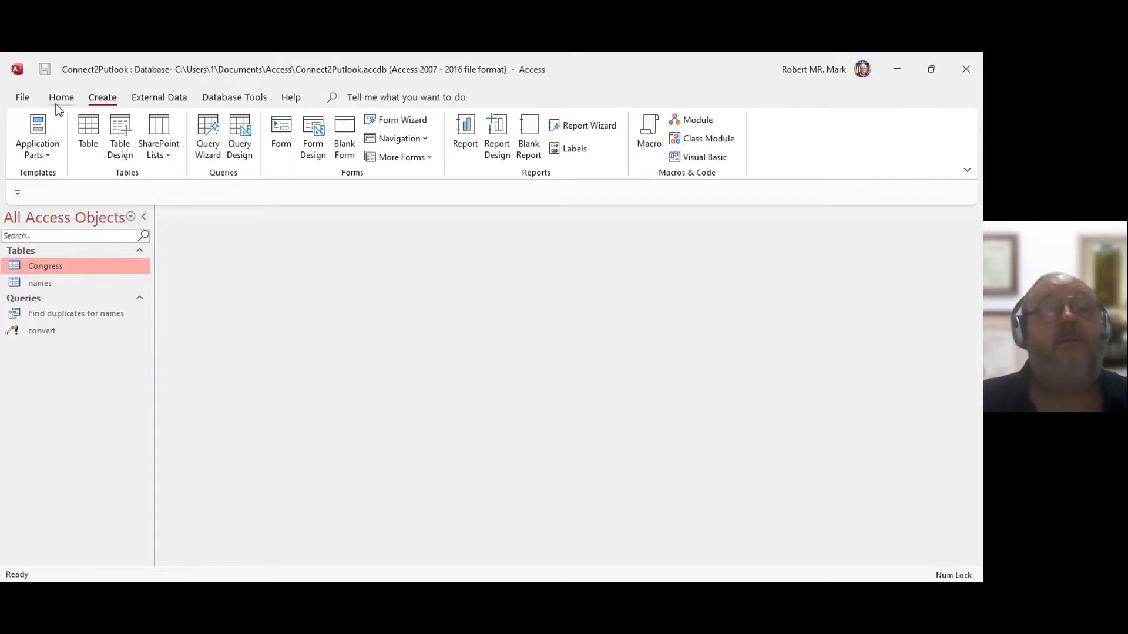
Step: Start the Outlook Folder import from External Data > New Data Source > From Other Sources
left_click(164, 99)
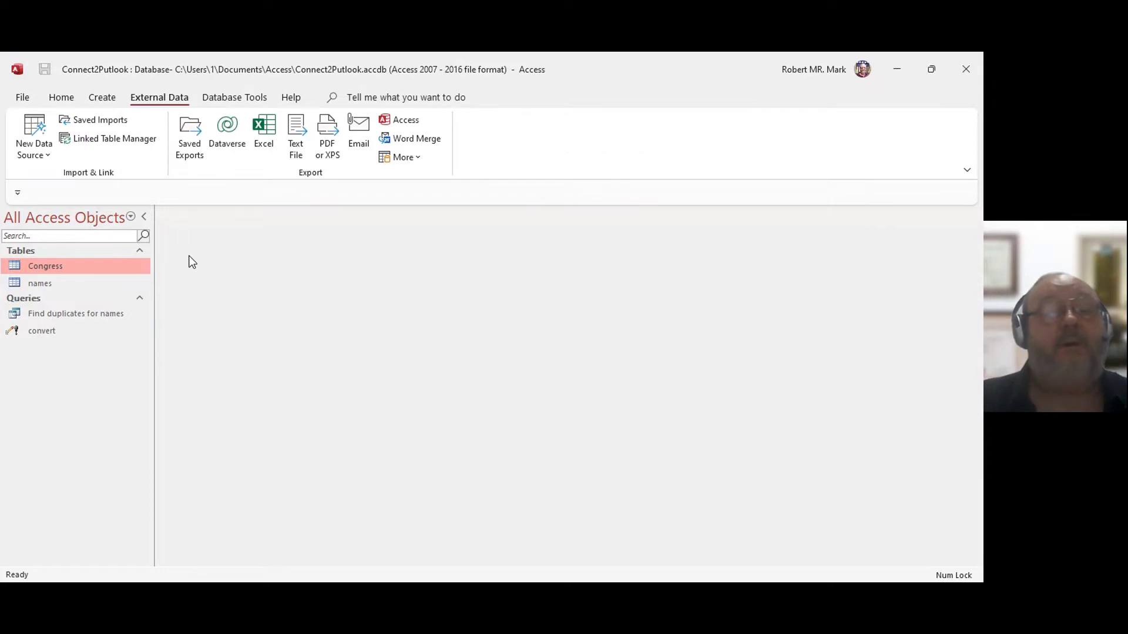
left_click(28, 158)
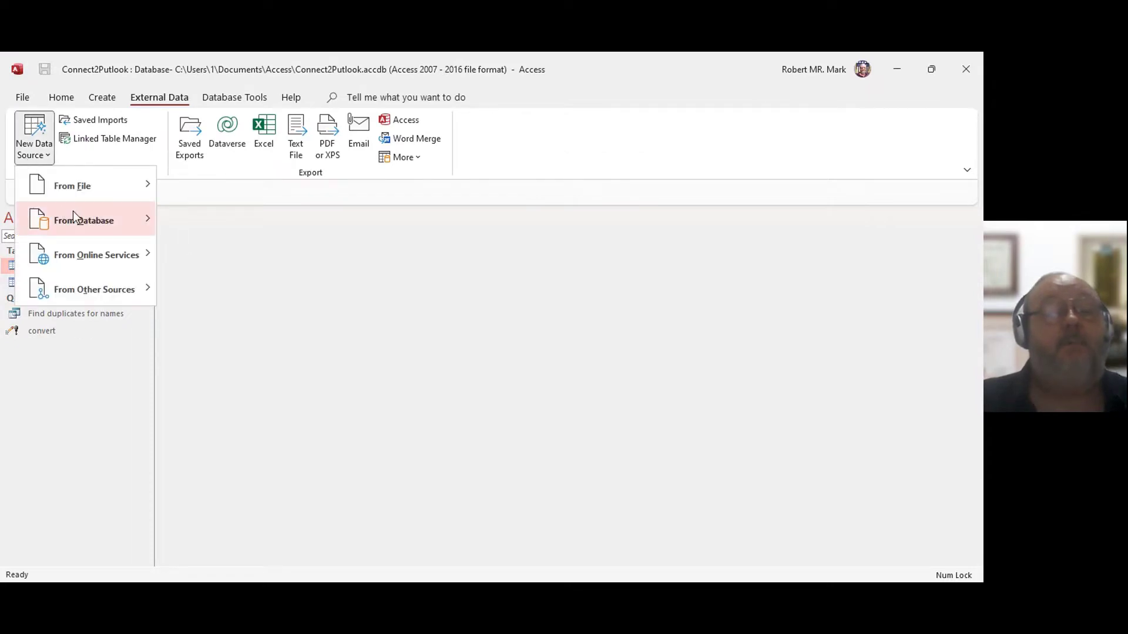
mouse_move(94, 181)
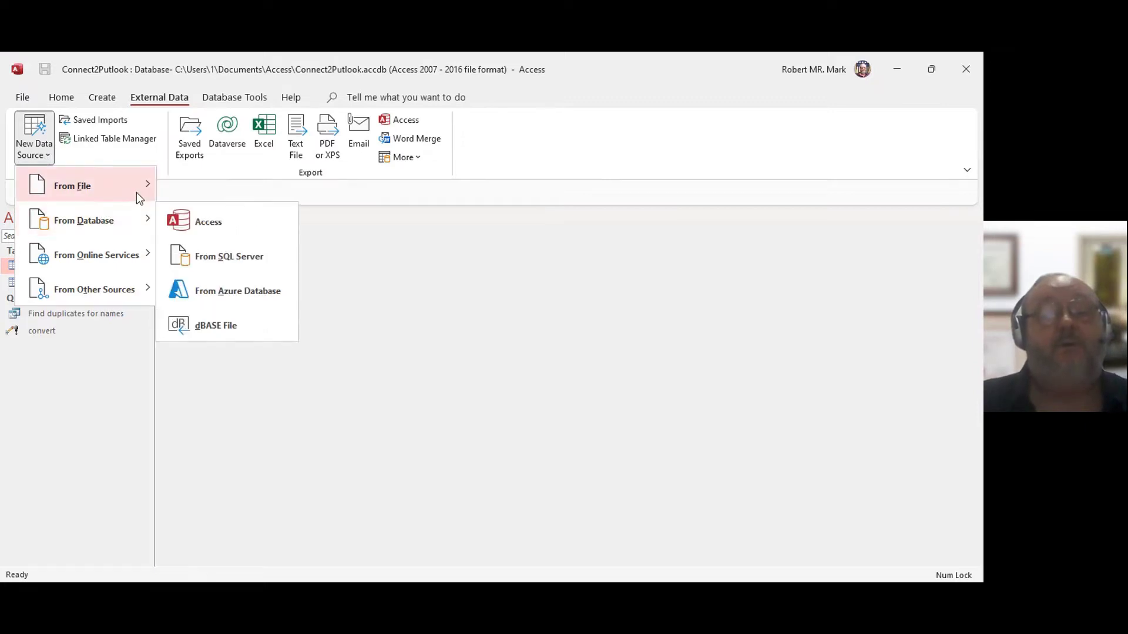
mouse_move(94, 298)
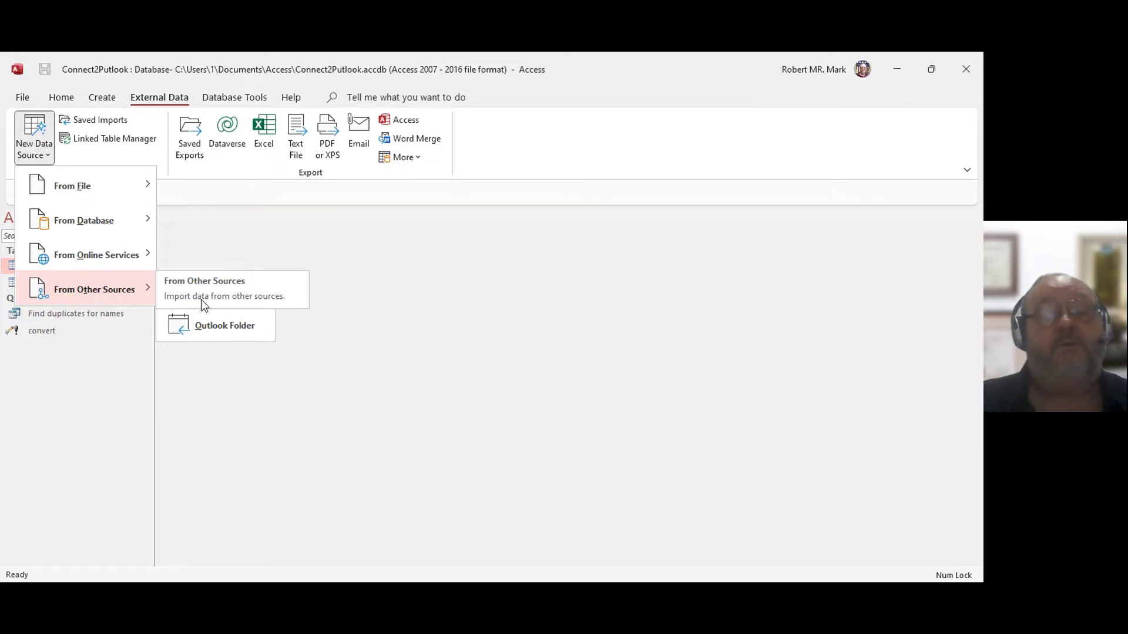
left_click(221, 321)
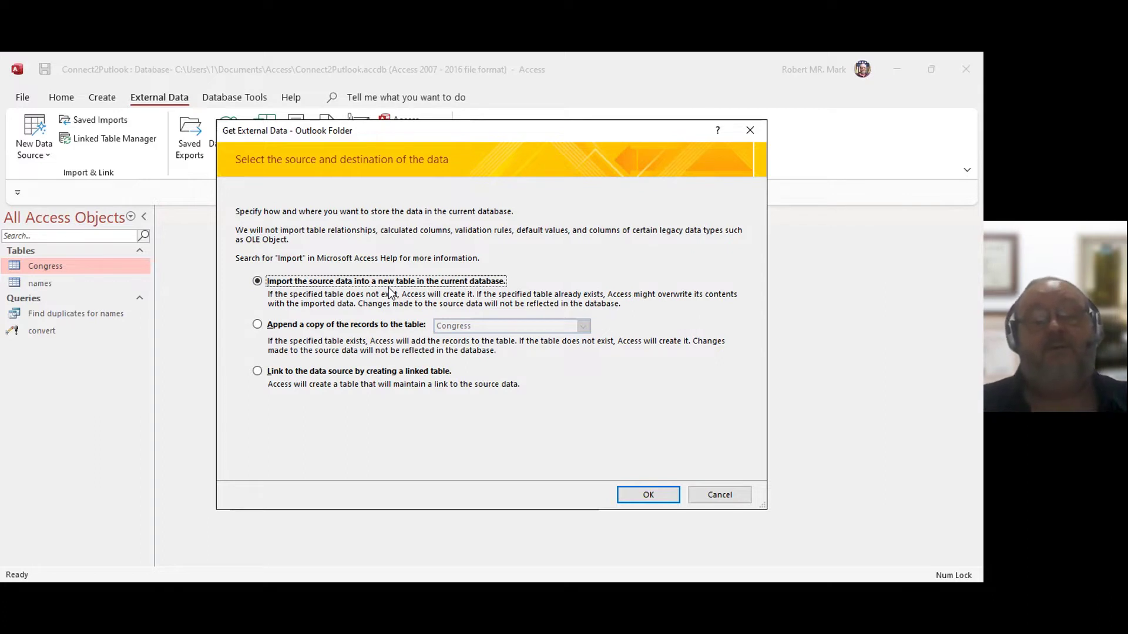
Step: Choose to link to the Outlook data source by creating a linked table, and confirm
left_click(257, 324)
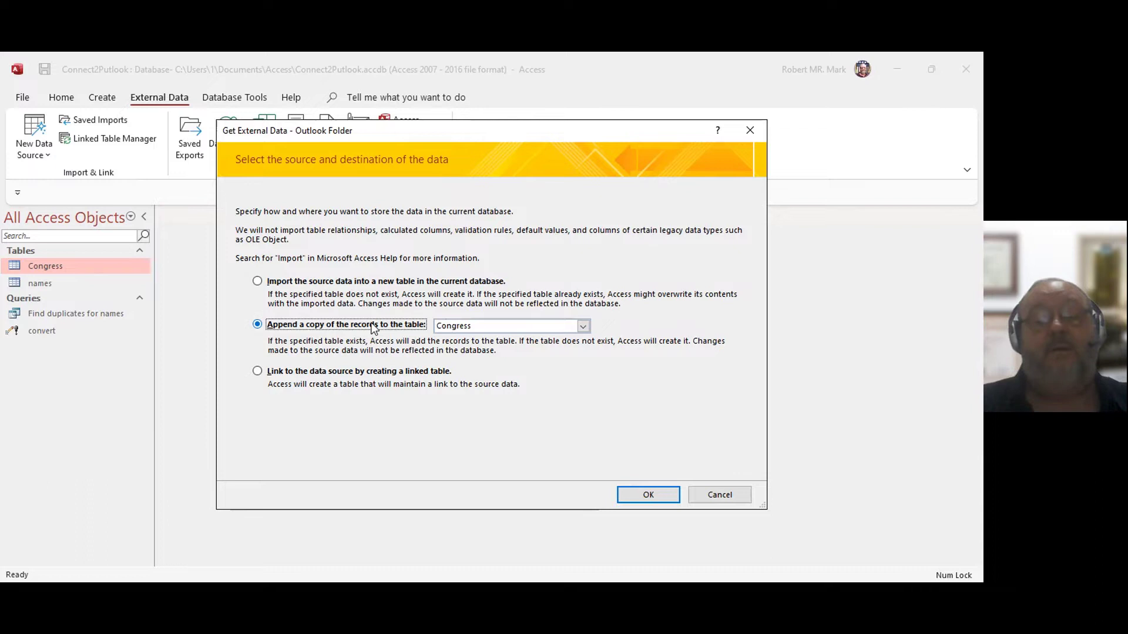
left_click(257, 371)
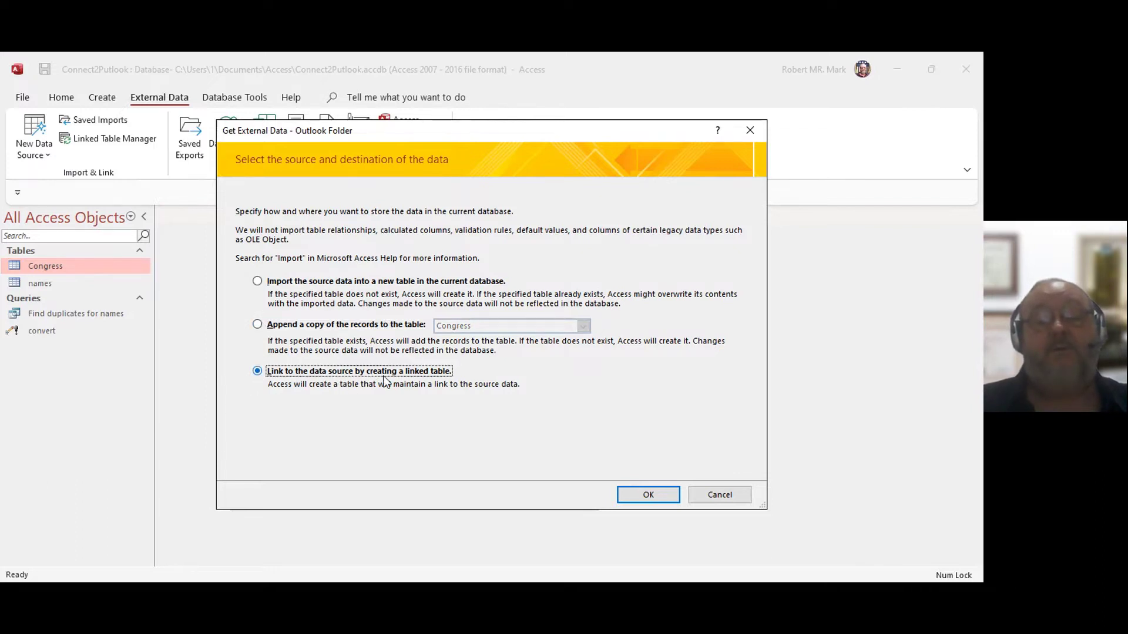
left_click(641, 495)
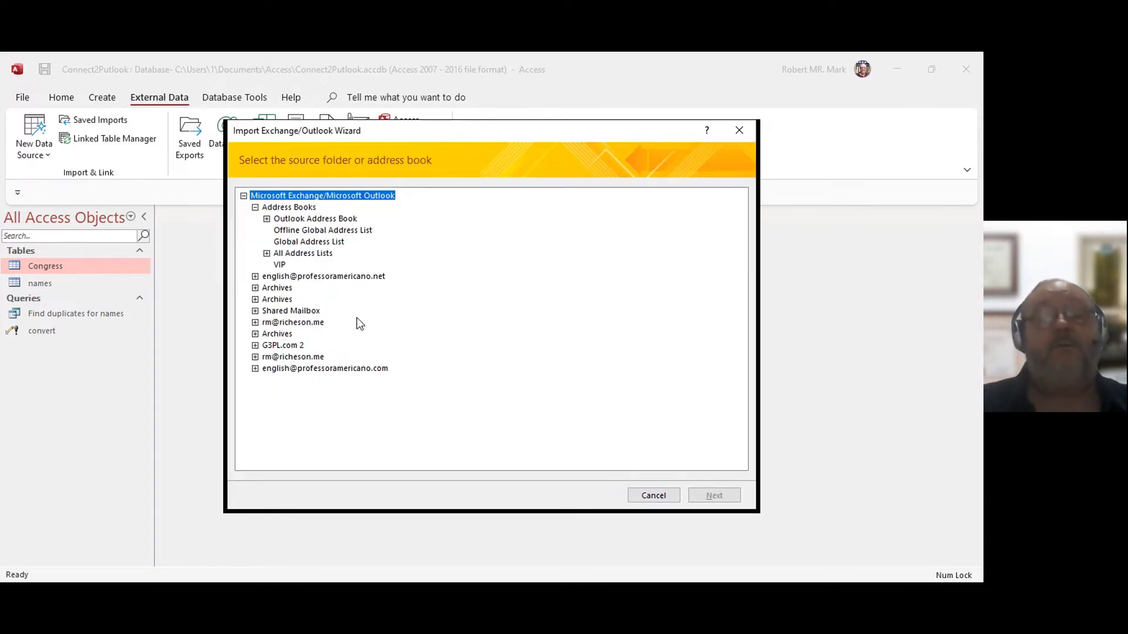
Step: Expand the Outlook Address Book, select its Congress folder, and advance to the final wizard step
left_click(267, 219)
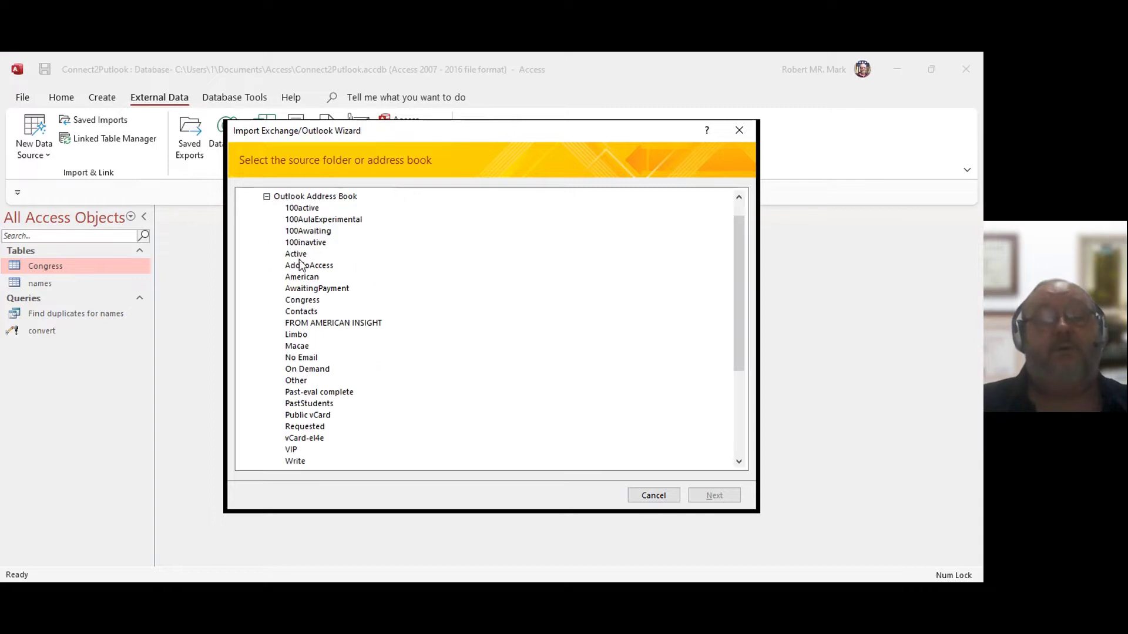
scroll(344, 340, "down", 4)
scroll(353, 329, "up", 2)
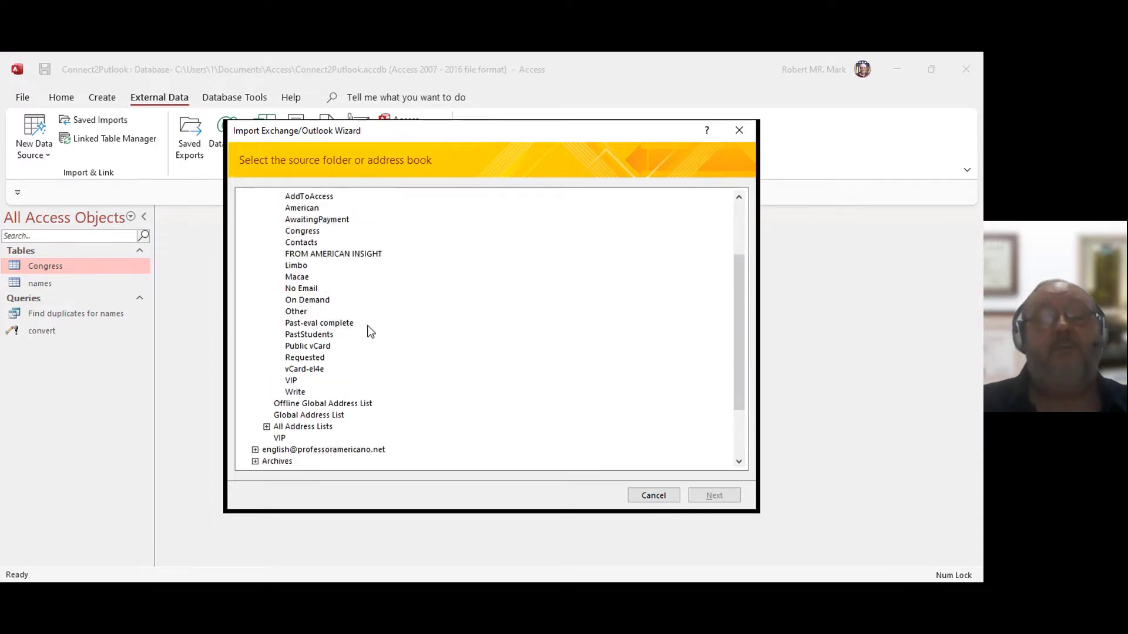
scroll(380, 320, "up", 1)
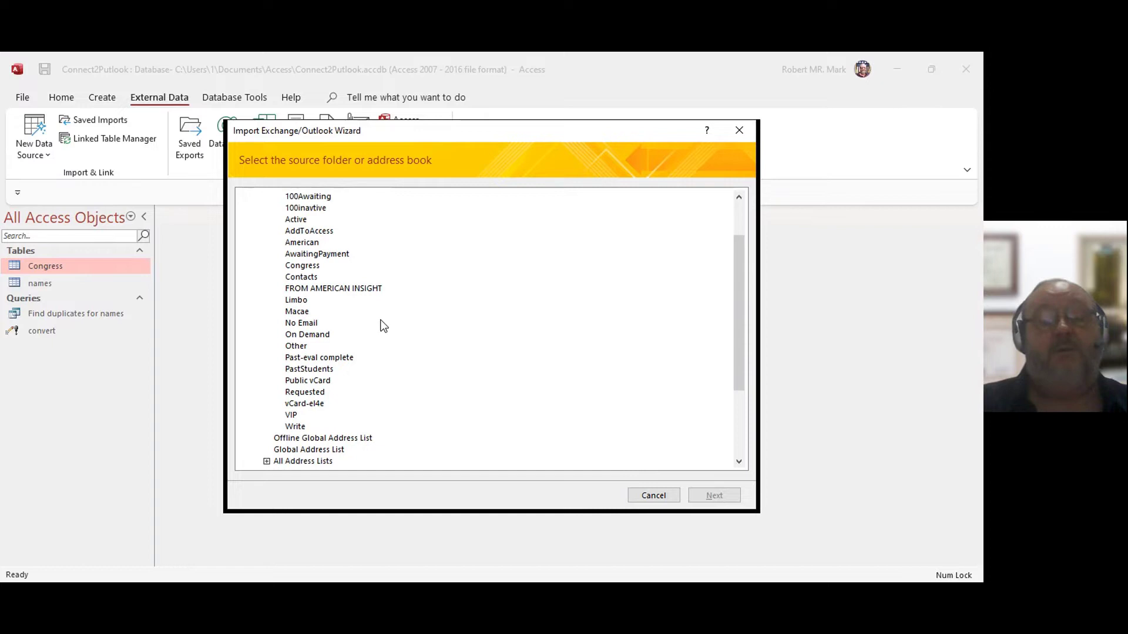
scroll(381, 317, "down", 1)
scroll(381, 320, "up", 3)
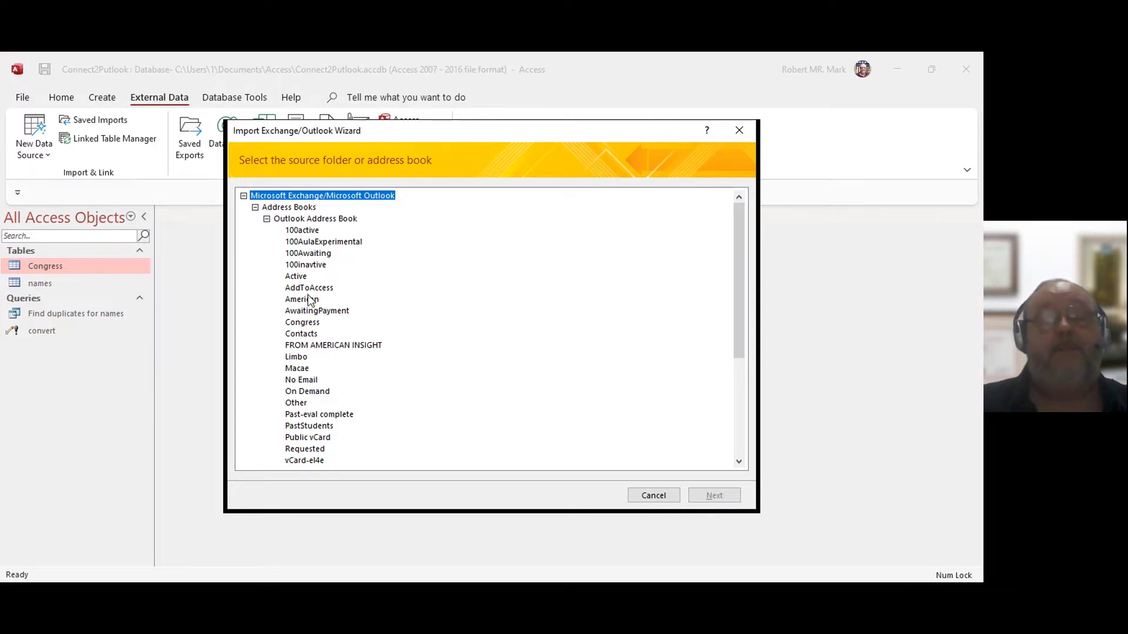
left_click(309, 338)
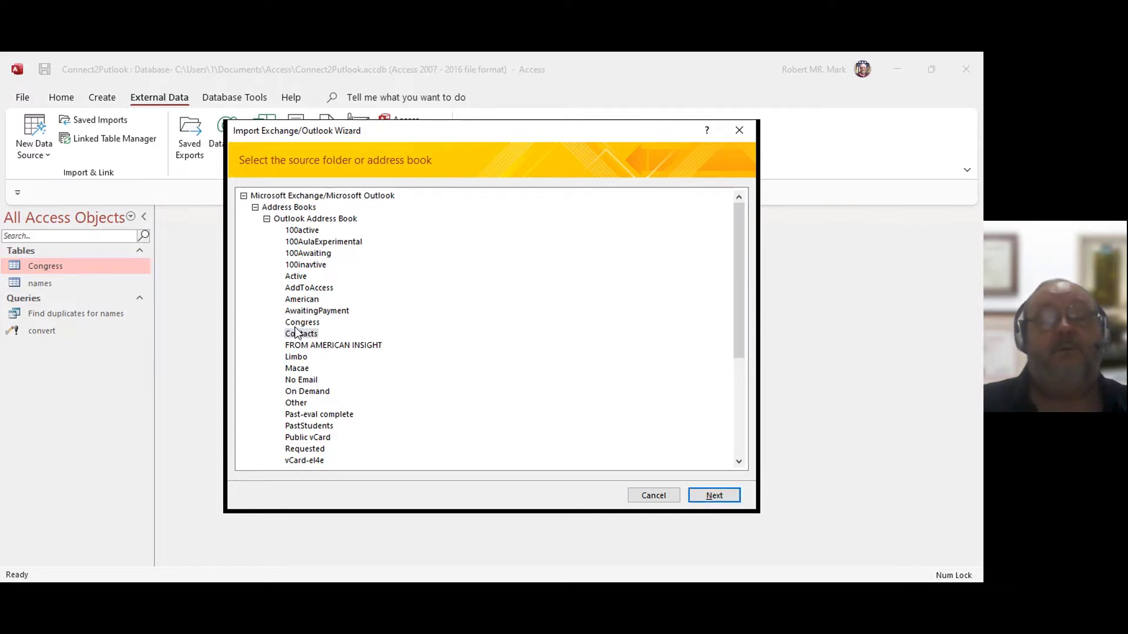
left_click(299, 322)
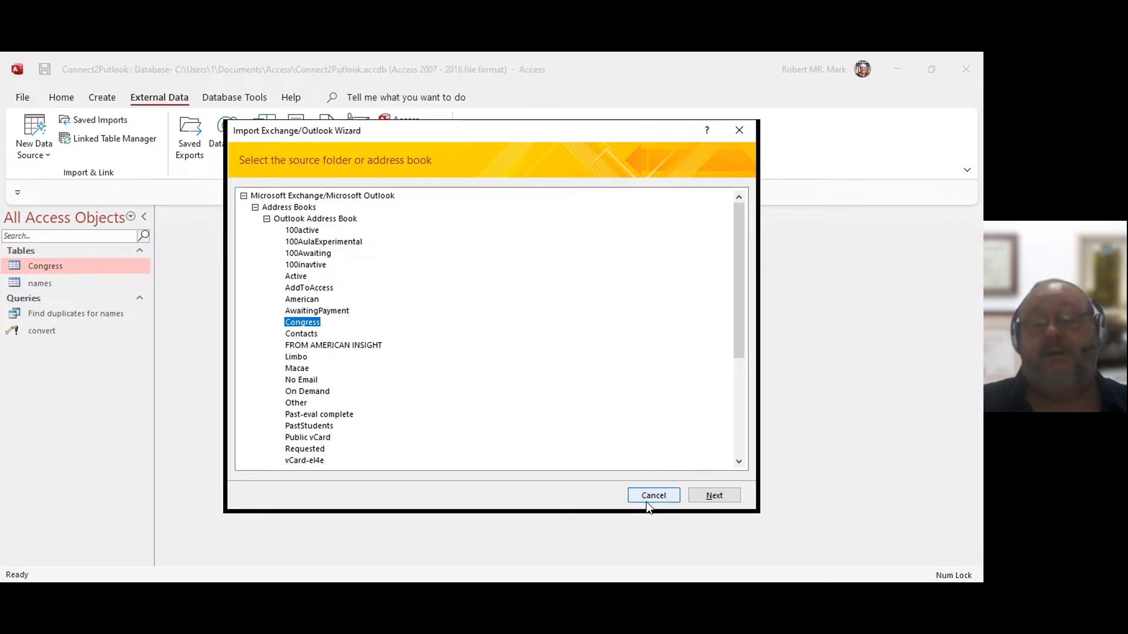
left_click(716, 496)
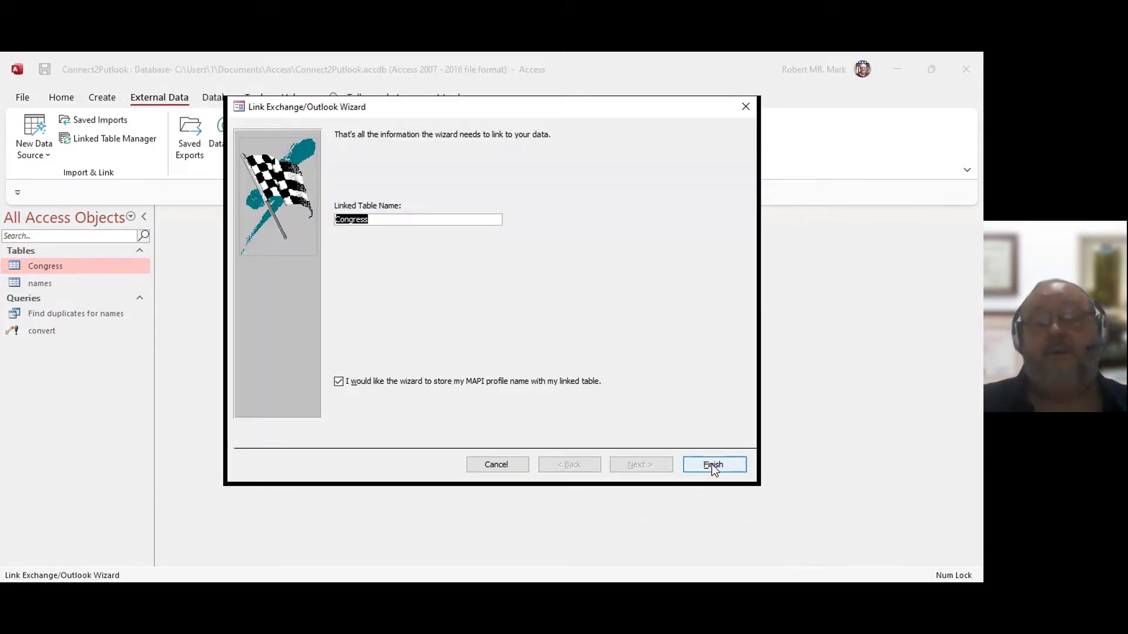
Step: Rename the linked table to Congress2, finish the wizard, and acknowledge the completion message
left_click(410, 218)
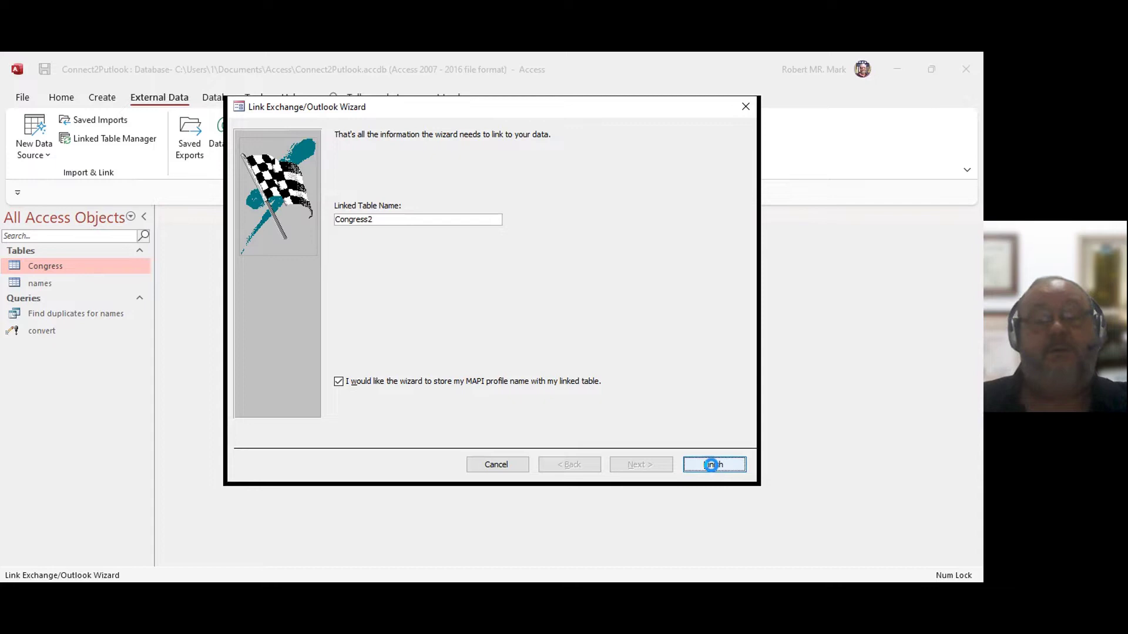
left_click(714, 466)
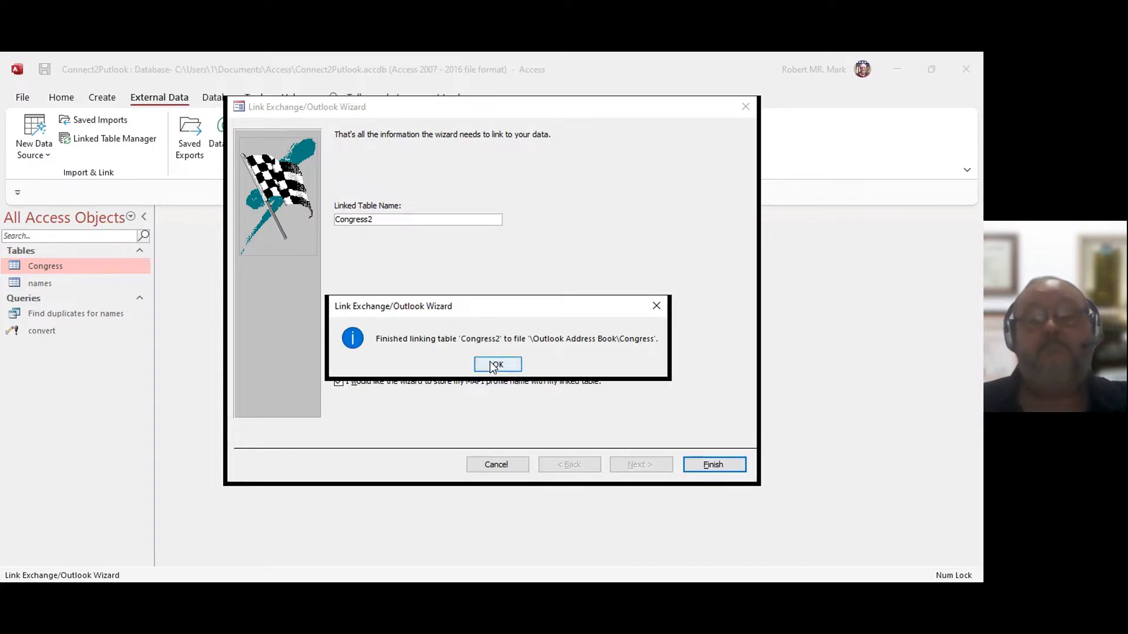
left_click(494, 365)
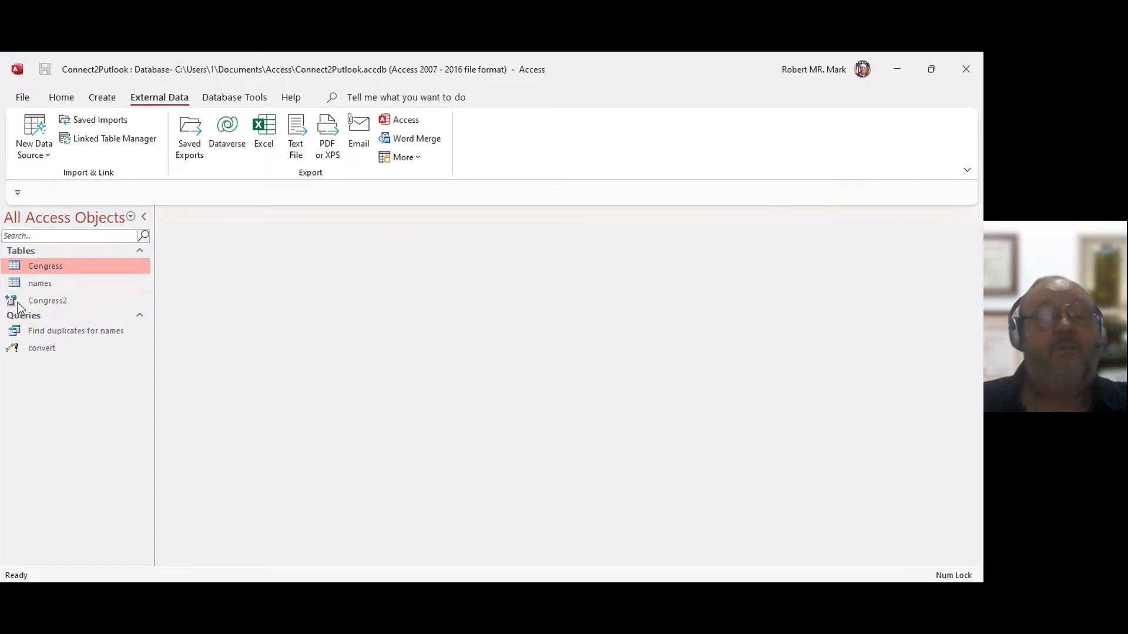
Step: Open the Congress2 table and enter 'Mr.' in the first record's Title field
mouse_move(11, 306)
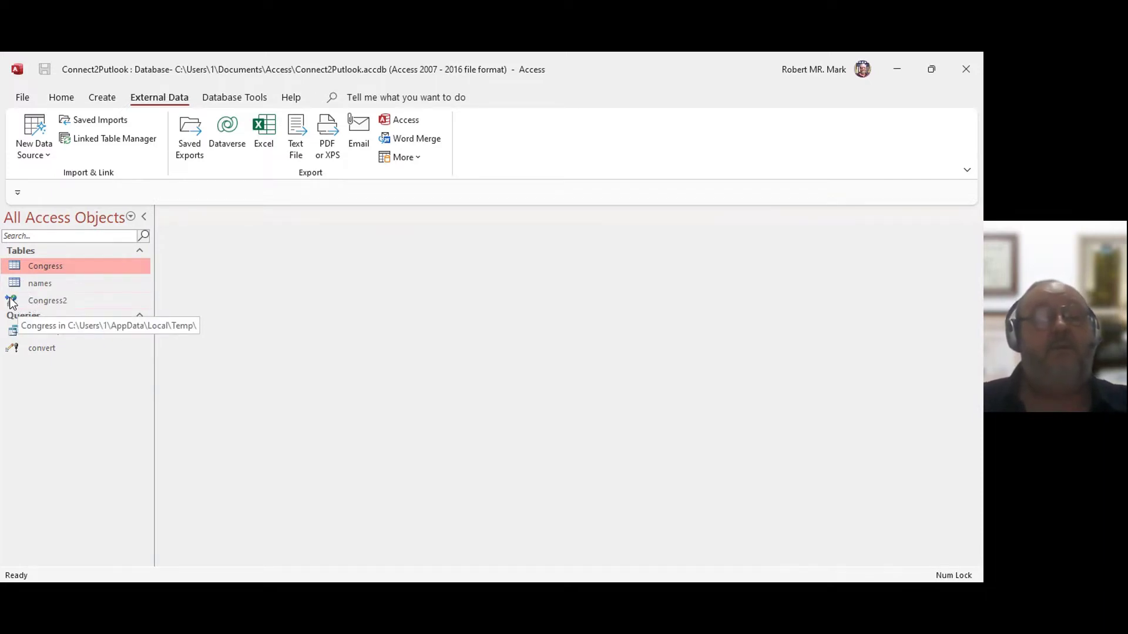
double_click(11, 300)
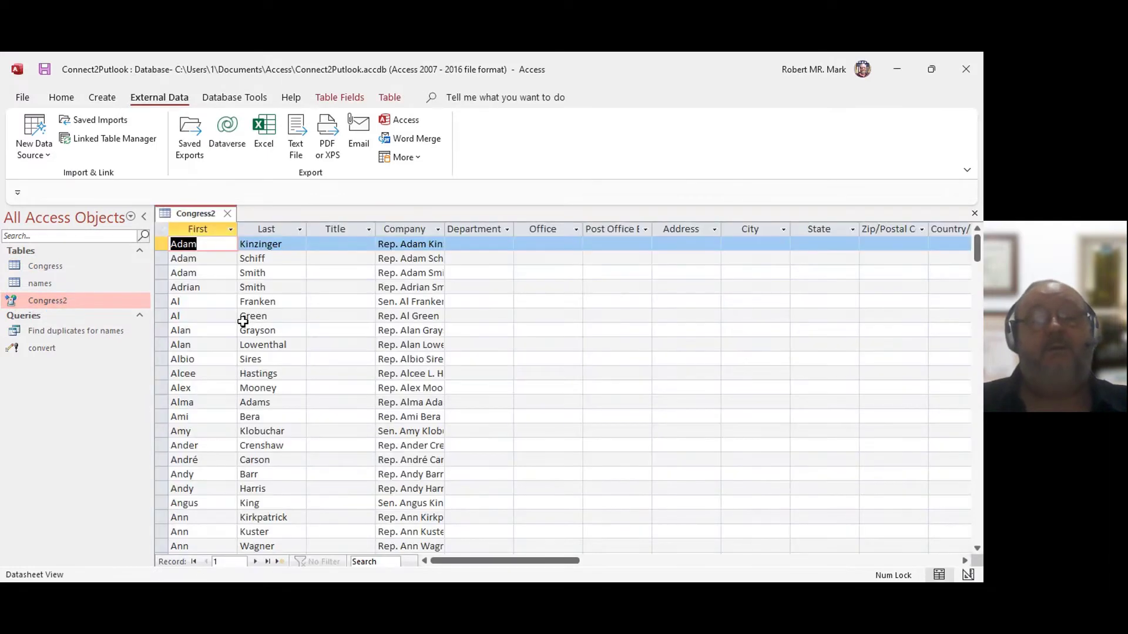
left_click(322, 243)
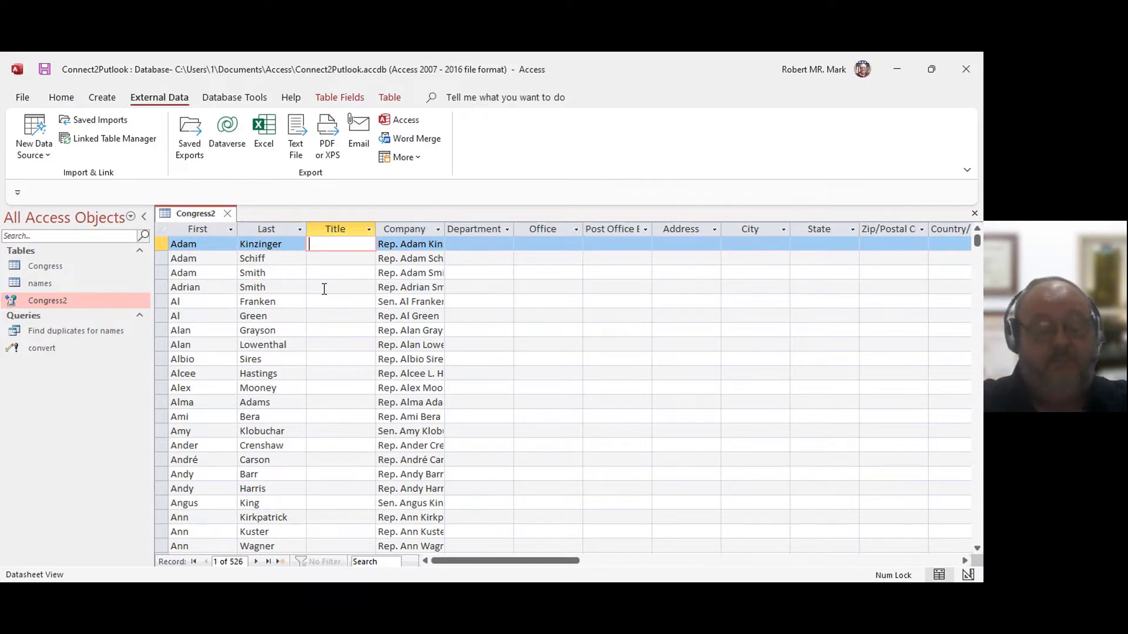
type("Mar")
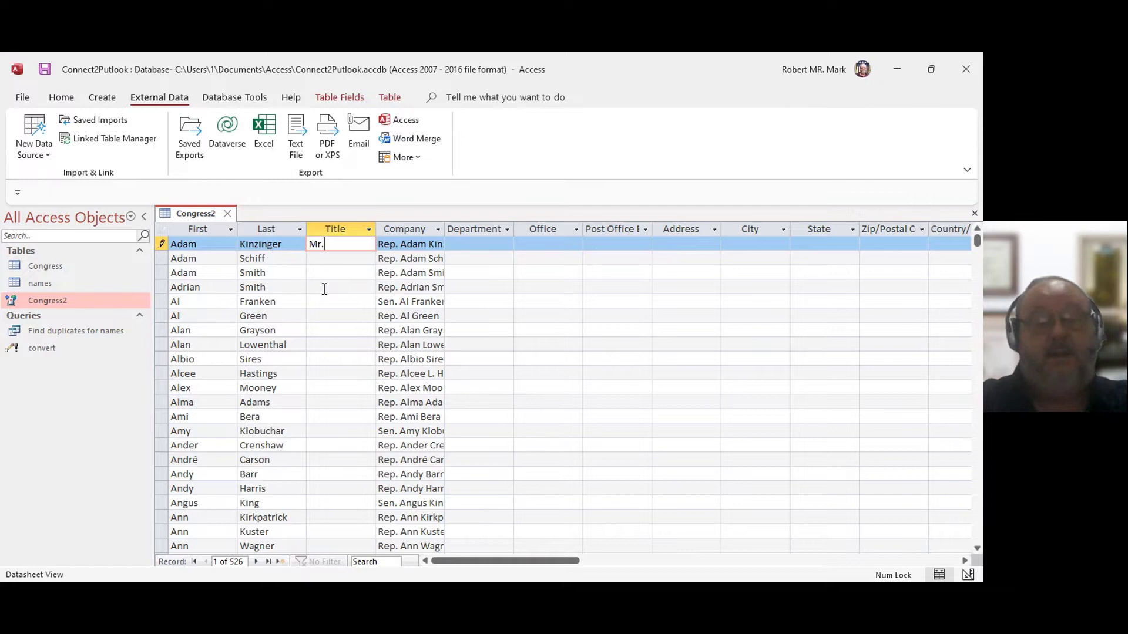
key("Tab")
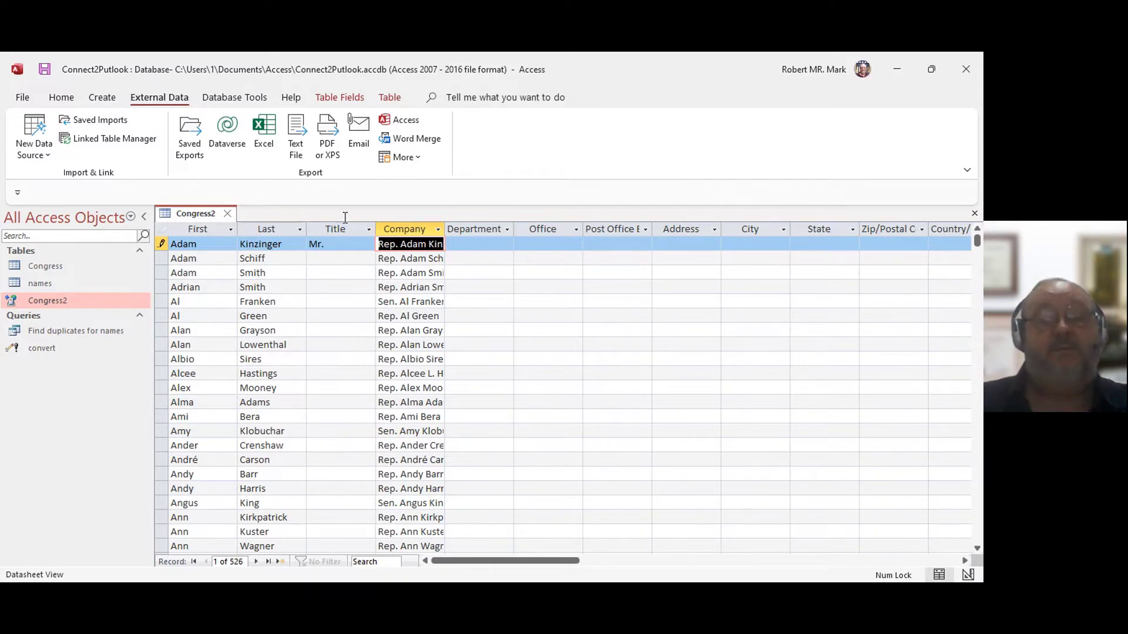
Step: Undo the first record's 'Mr.' Title, browsing down the Title column to the second record
key("Left")
scroll(337, 387, "down", 3)
scroll(338, 385, "up", 3)
key("Down")
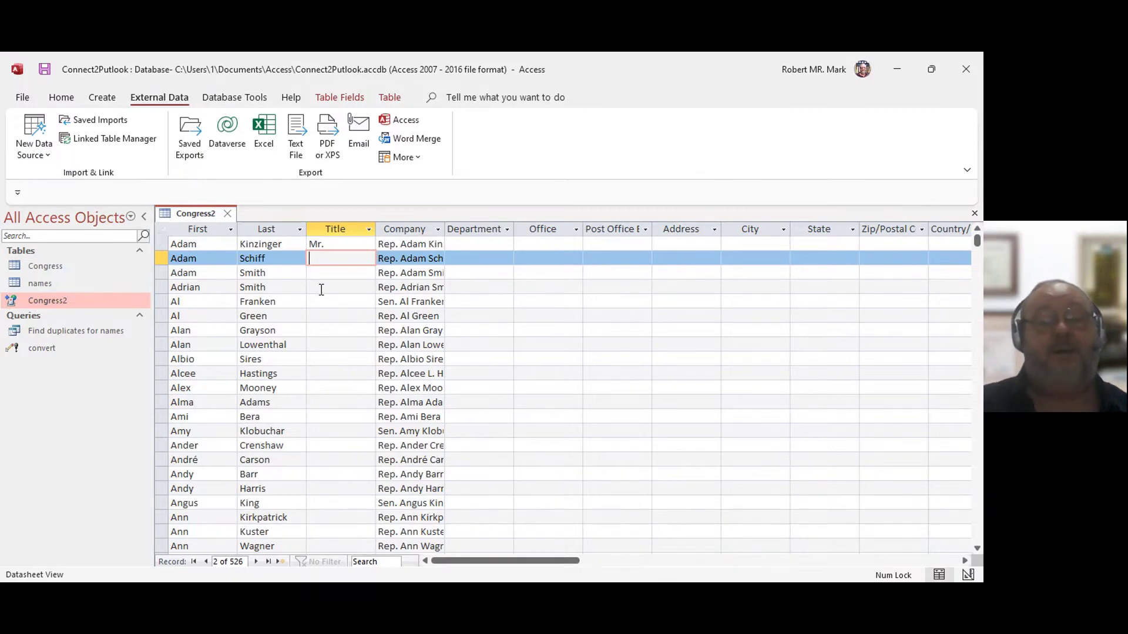
scroll(326, 293, "down", 9)
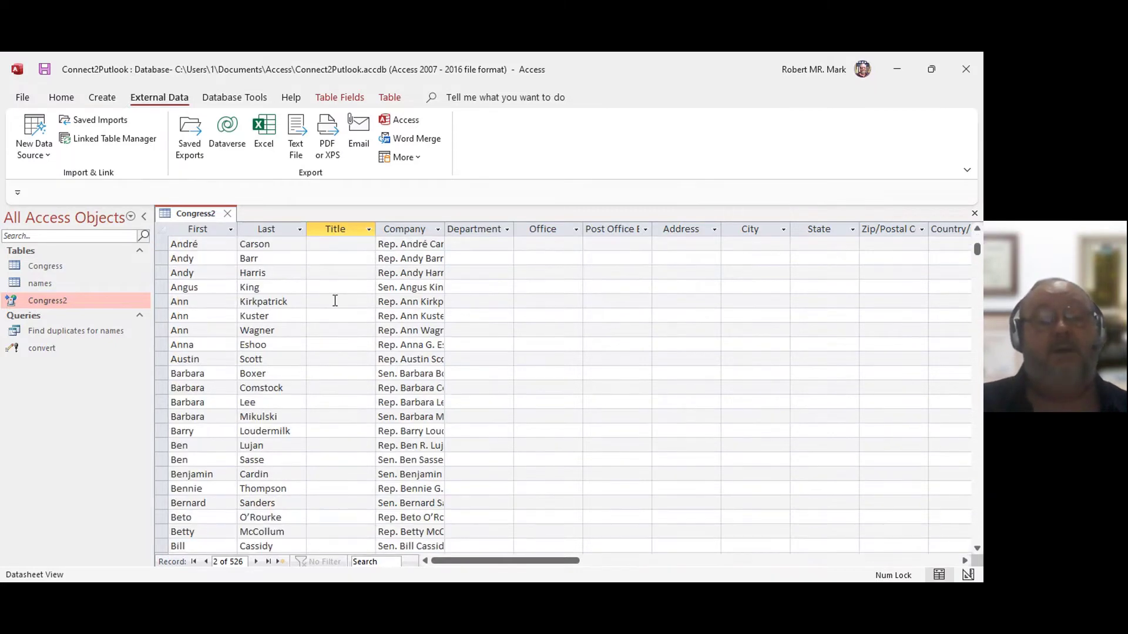
scroll(338, 310, "up", 9)
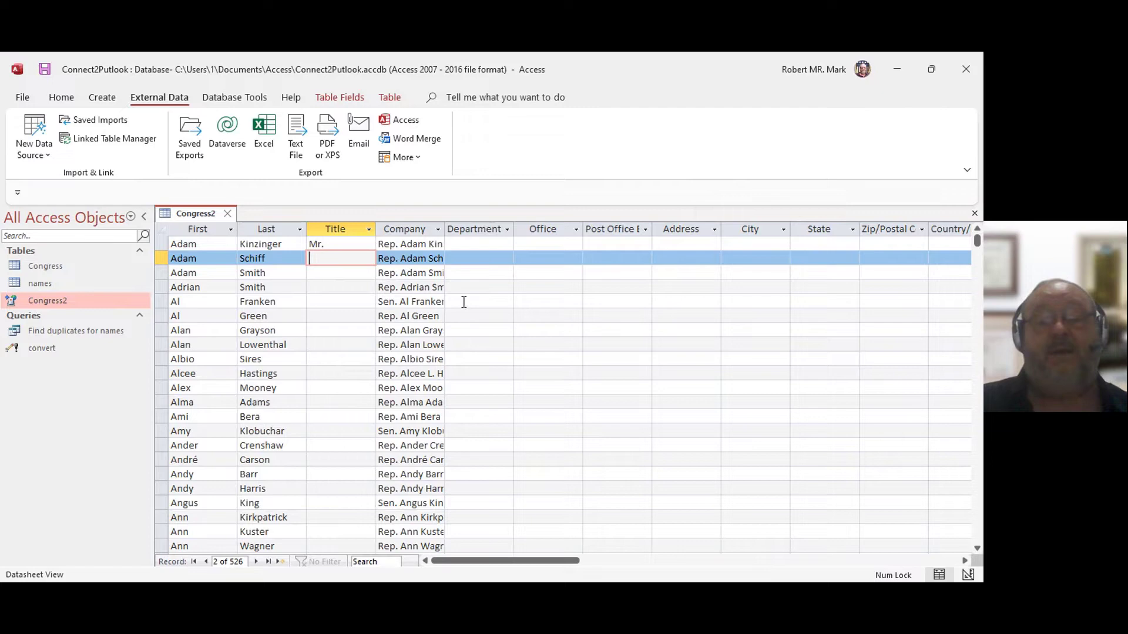
scroll(467, 308, "down", 5)
scroll(468, 315, "down", 10)
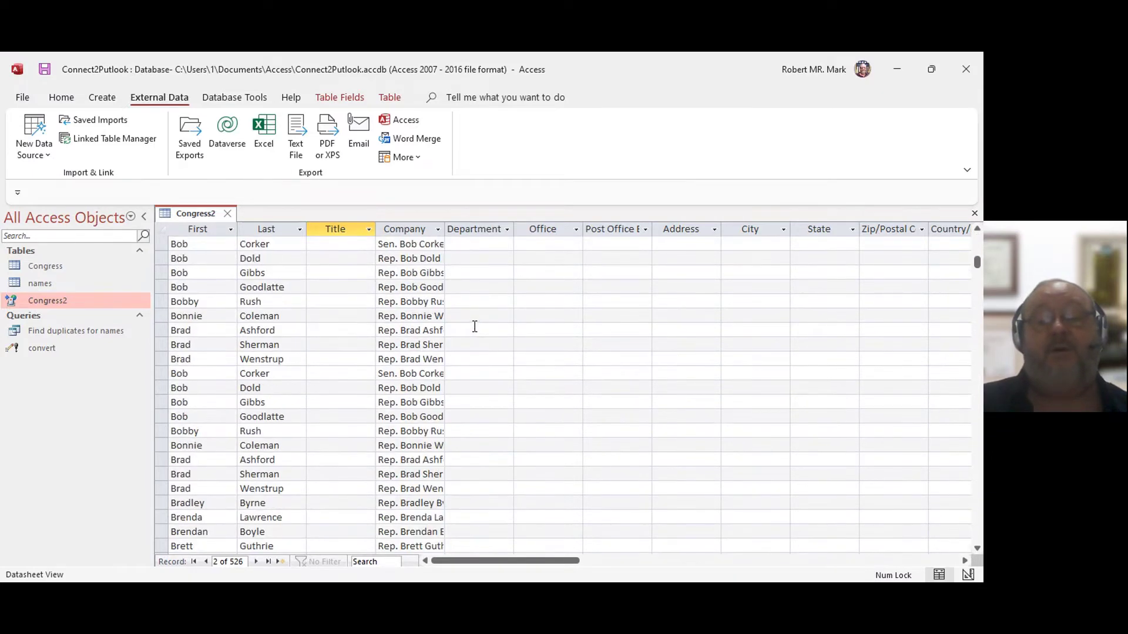
scroll(475, 320, "up", 15)
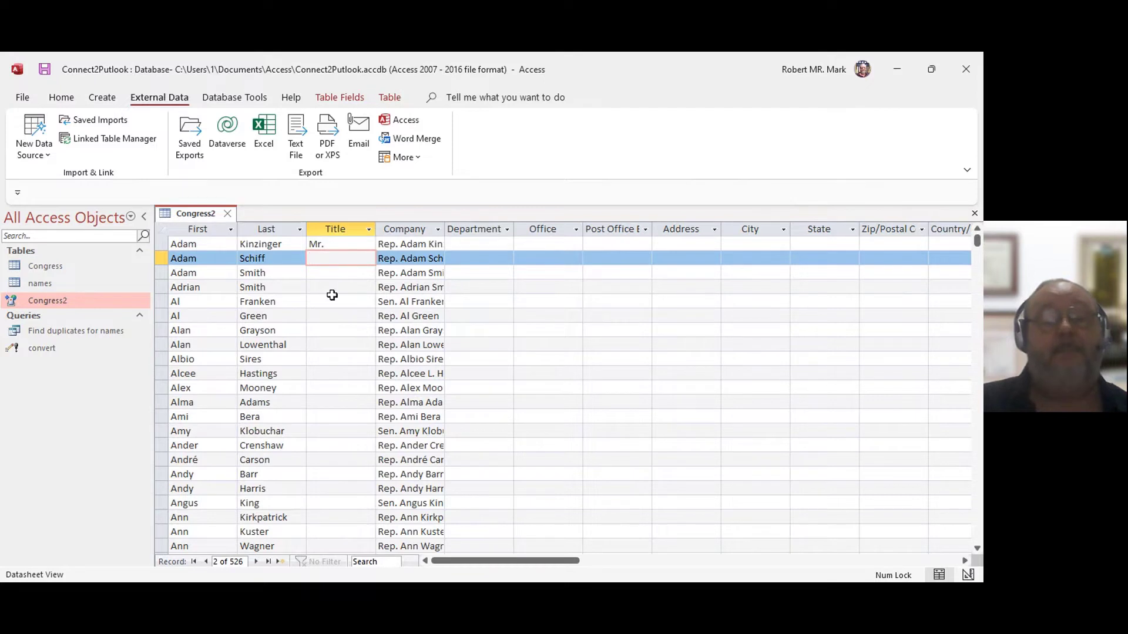
left_click(323, 262)
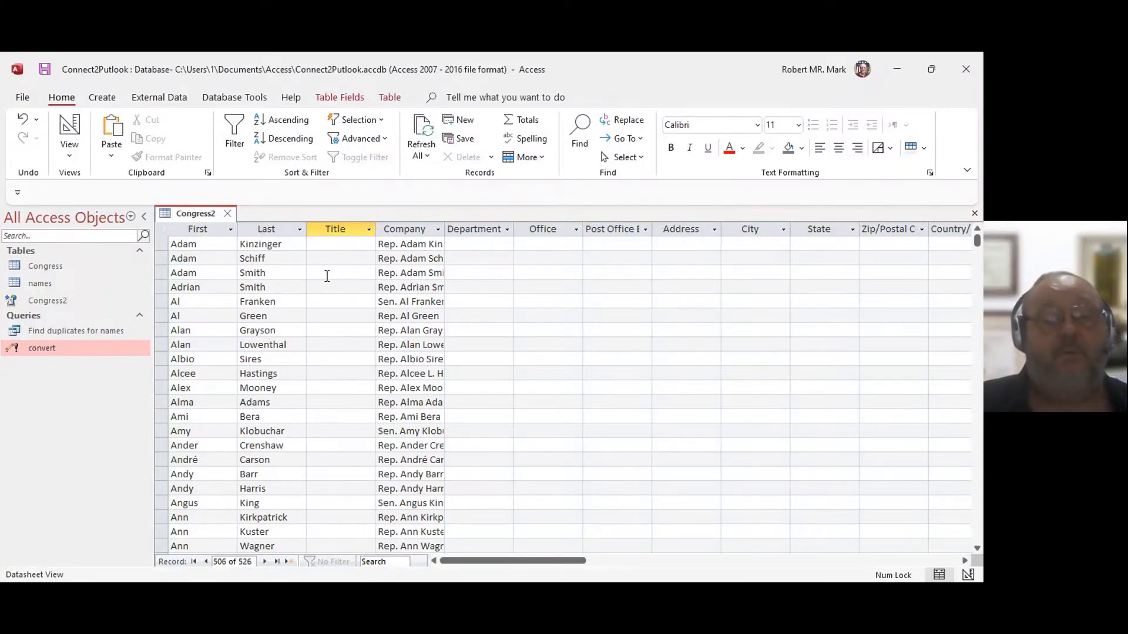
scroll(327, 275, "down", 3)
scroll(328, 276, "up", 3)
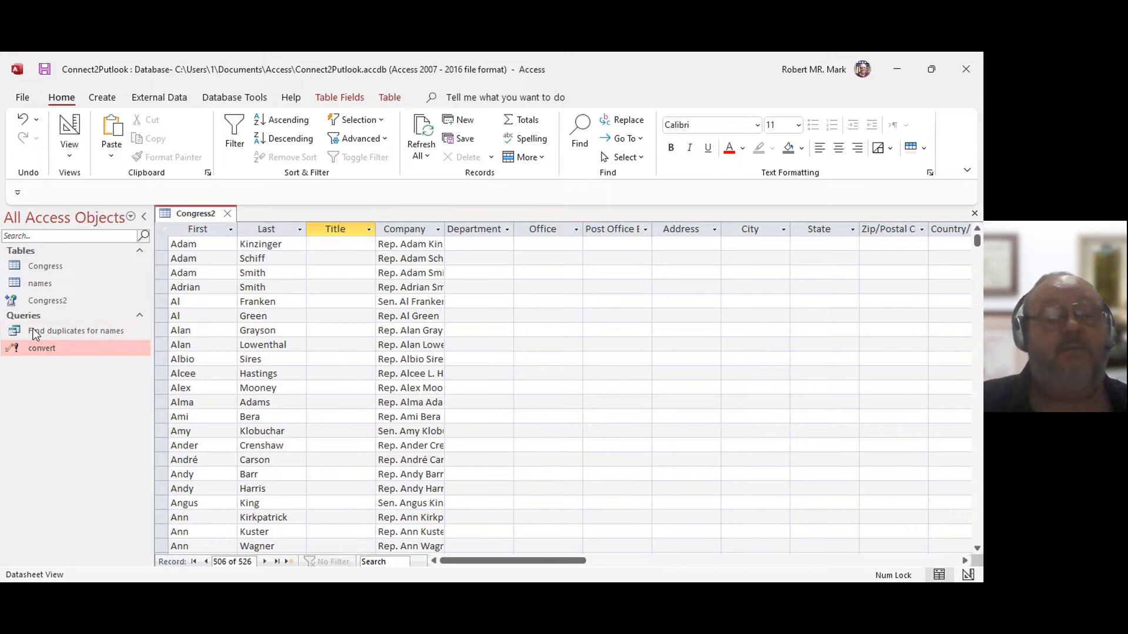
left_click(57, 297)
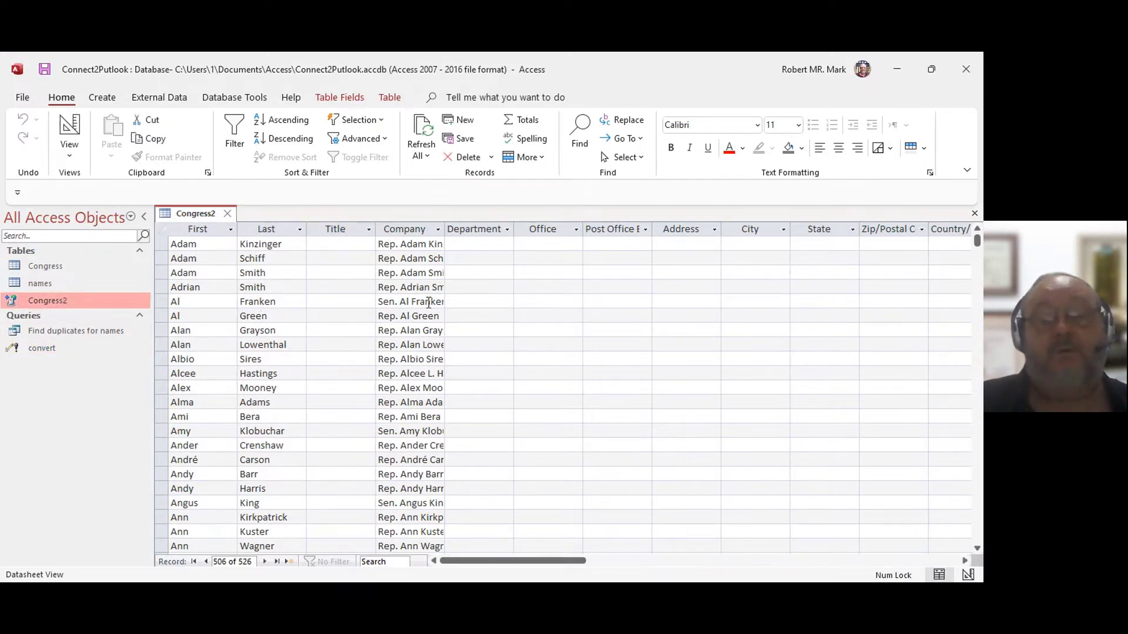
left_click_drag(508, 561, 400, 552)
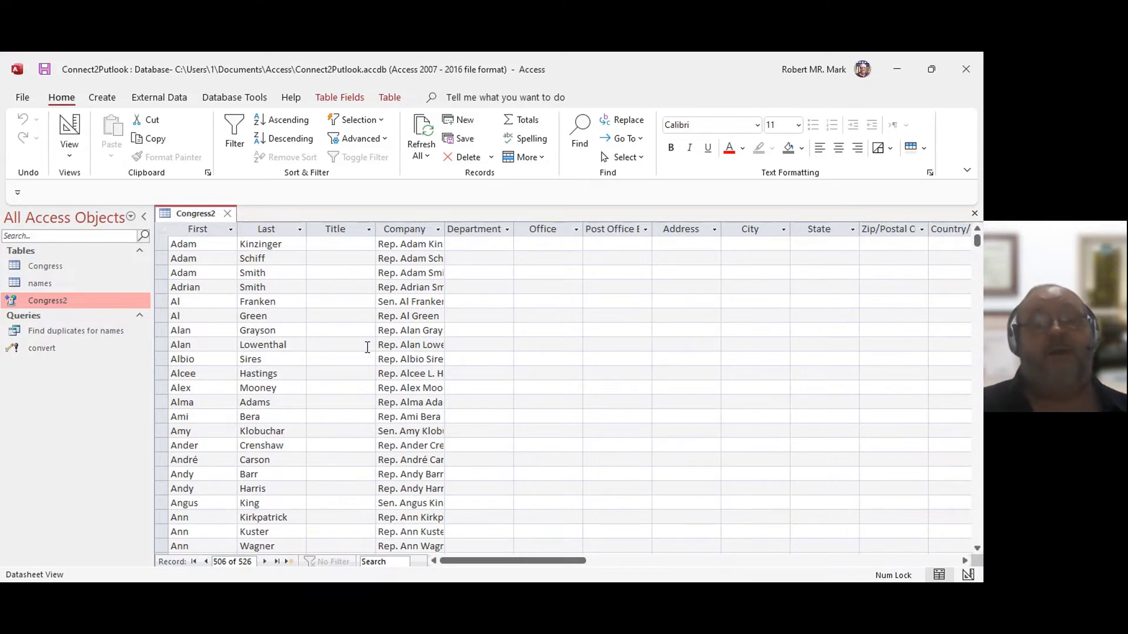
scroll(366, 341, "down", 2)
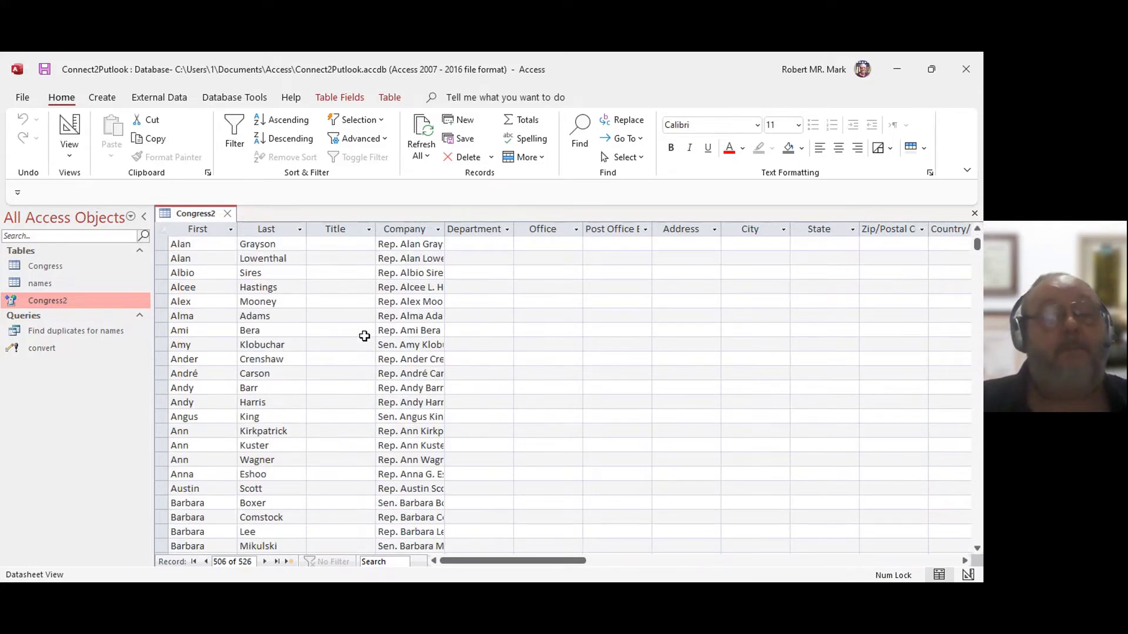
scroll(364, 336, "up", 1)
scroll(345, 335, "up", 1)
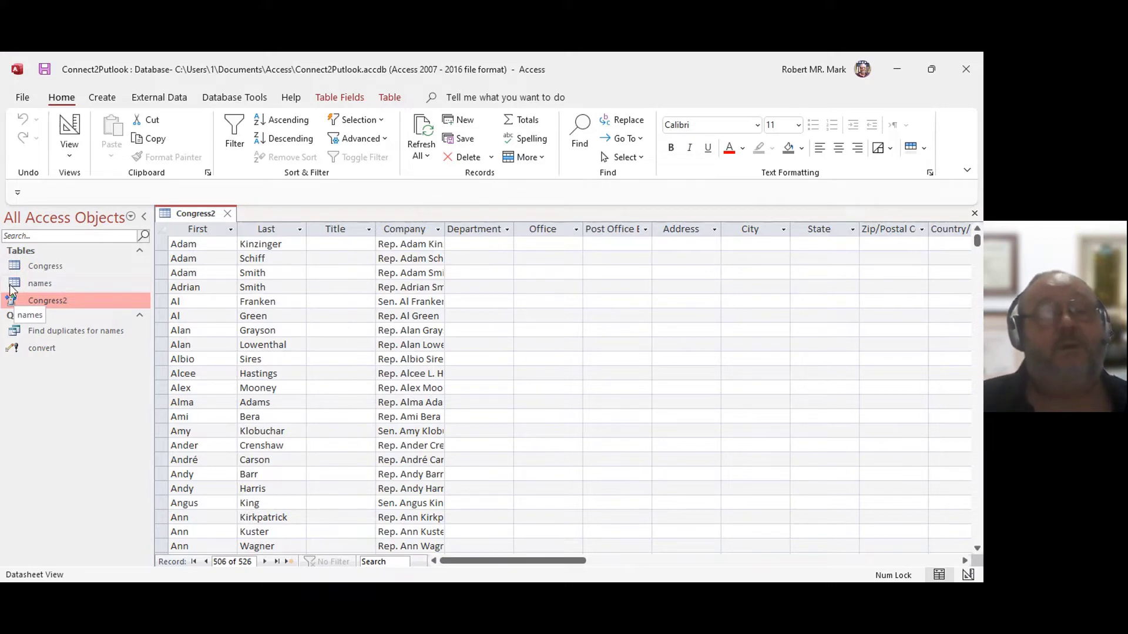
left_click(13, 288)
double_click(13, 288)
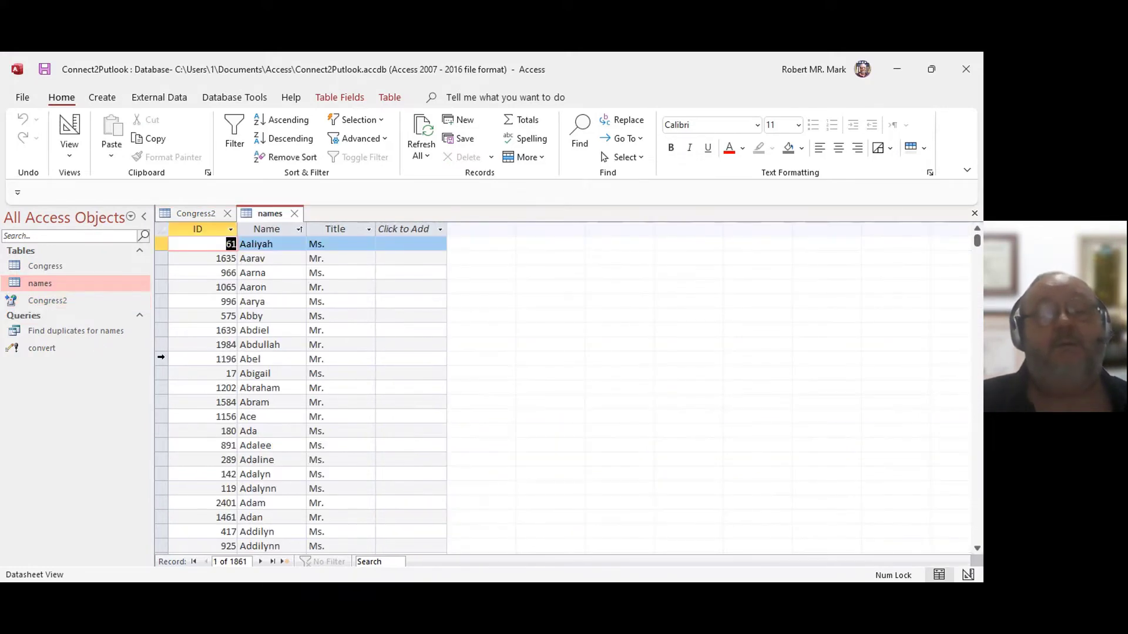
scroll(281, 306, "down", 2)
scroll(275, 317, "up", 3)
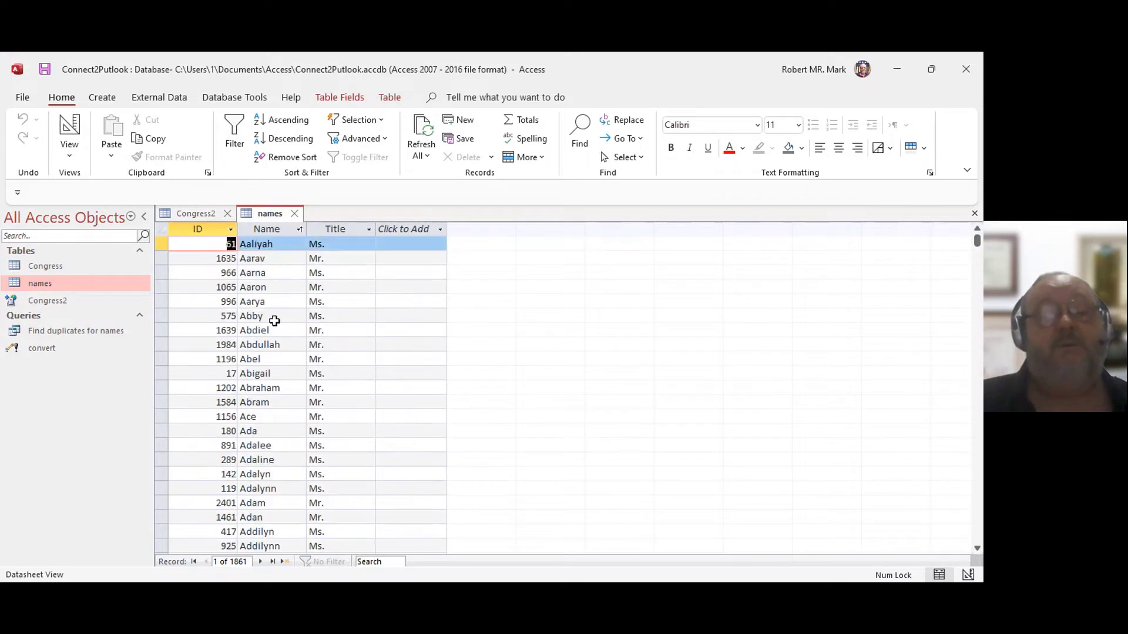
left_click(198, 230)
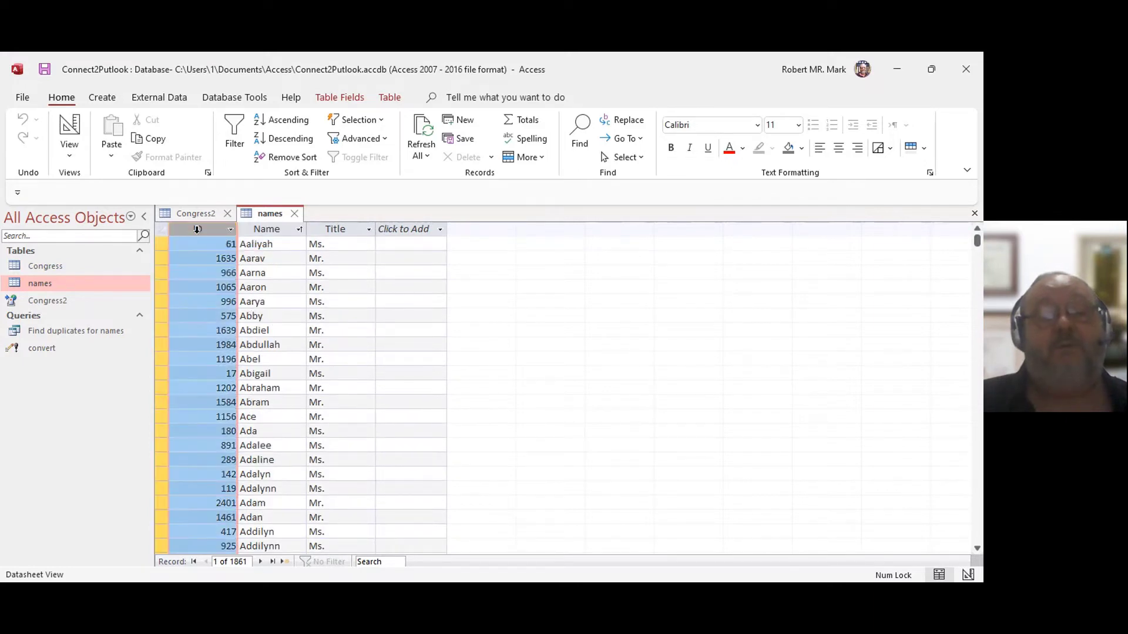
left_click(265, 229)
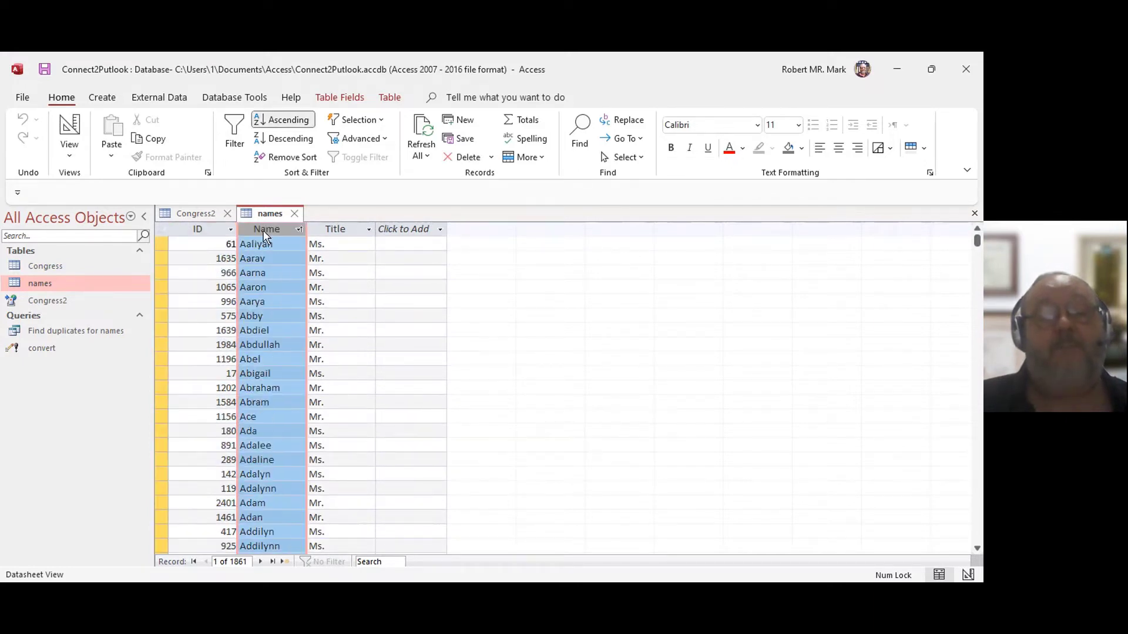
left_click(334, 229)
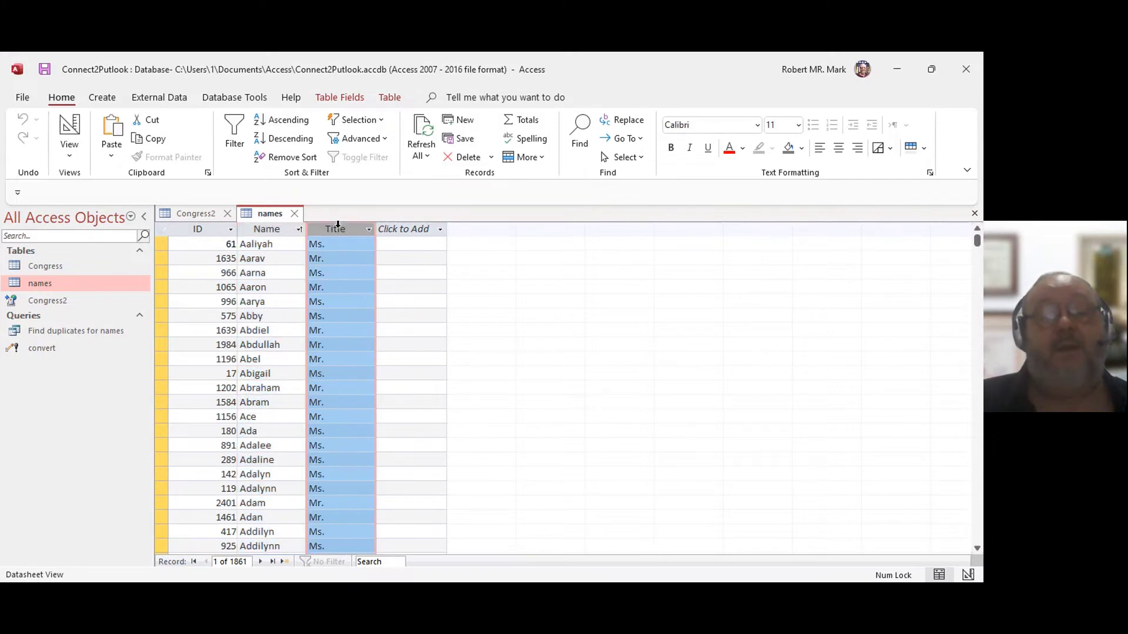
scroll(281, 317, "down", 13)
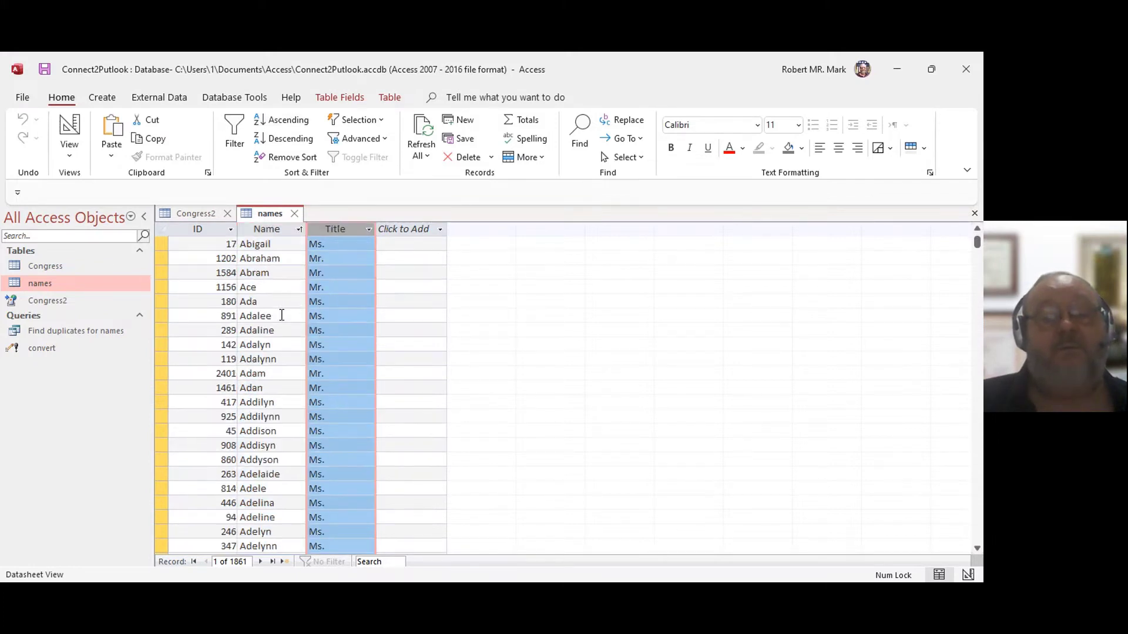
scroll(281, 318, "down", 7)
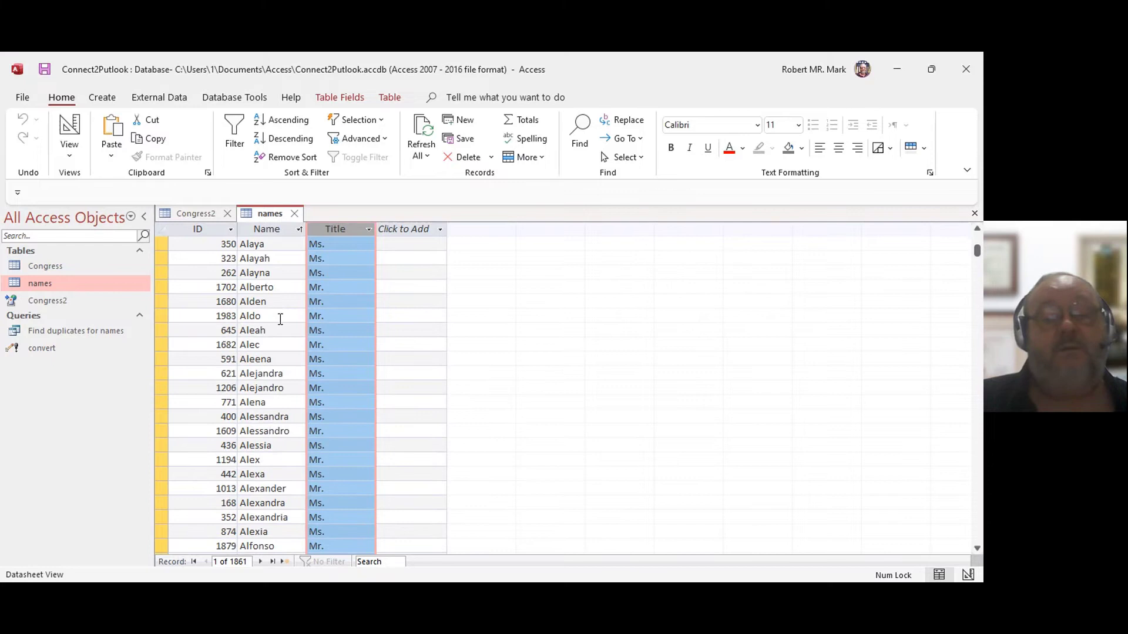
scroll(281, 319, "down", 5)
scroll(281, 319, "down", 10)
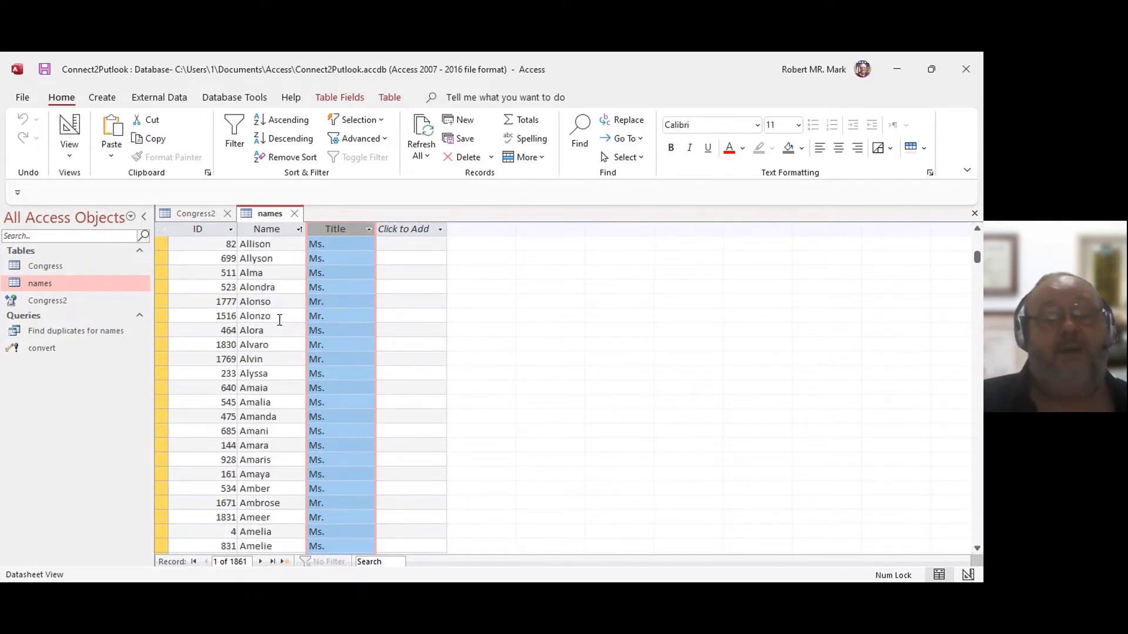
scroll(280, 320, "down", 13)
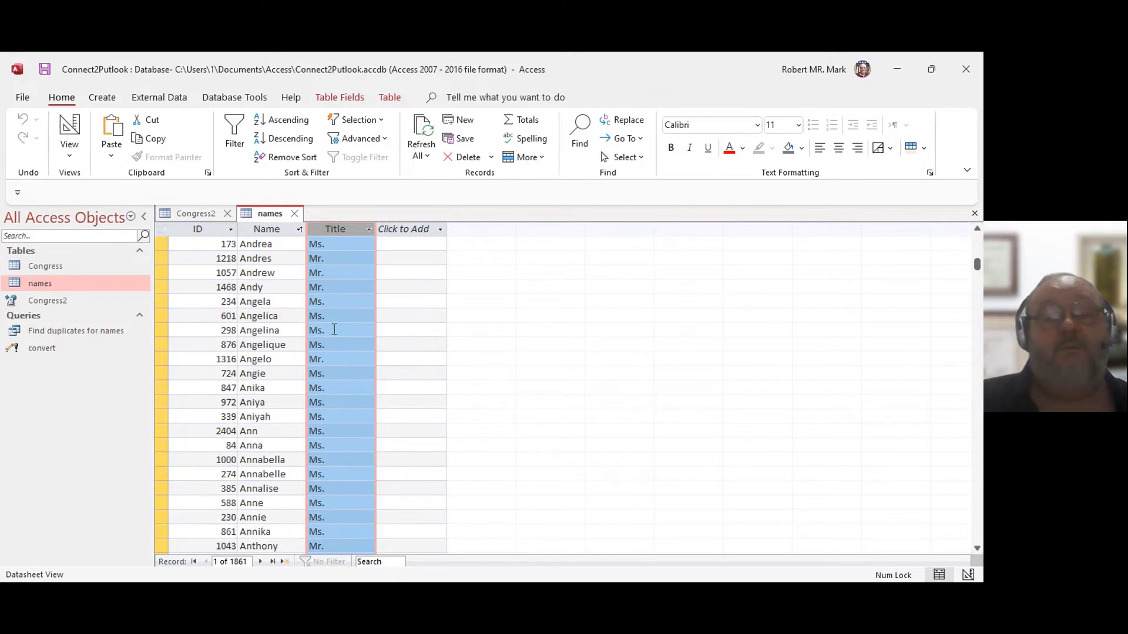
left_click(334, 330)
scroll(348, 317, "up", 15)
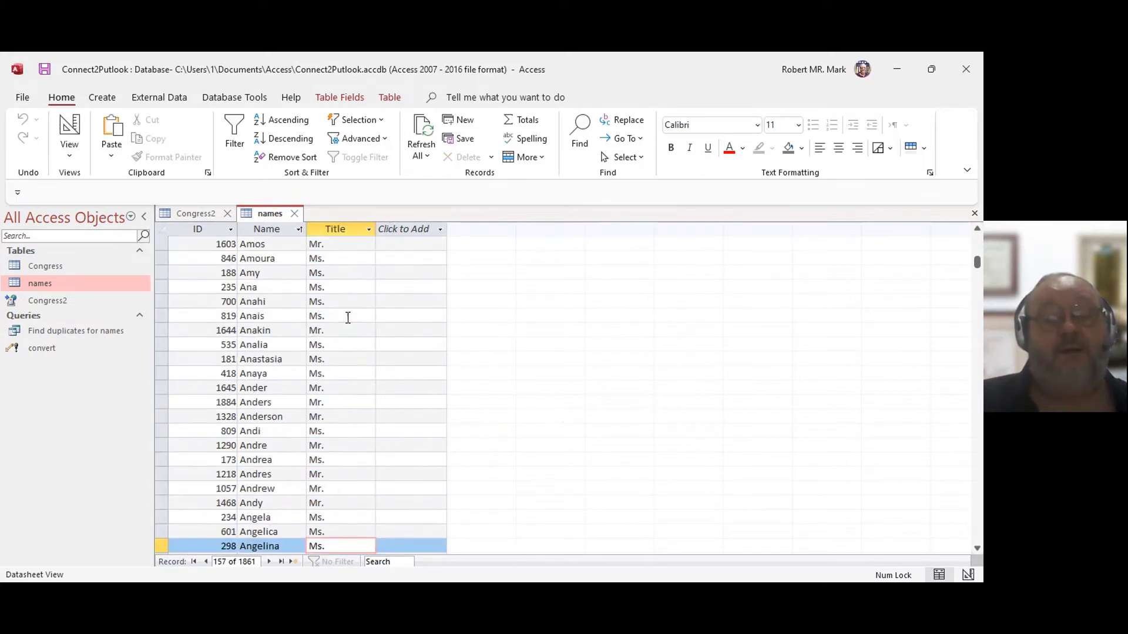
scroll(294, 302, "up", 20)
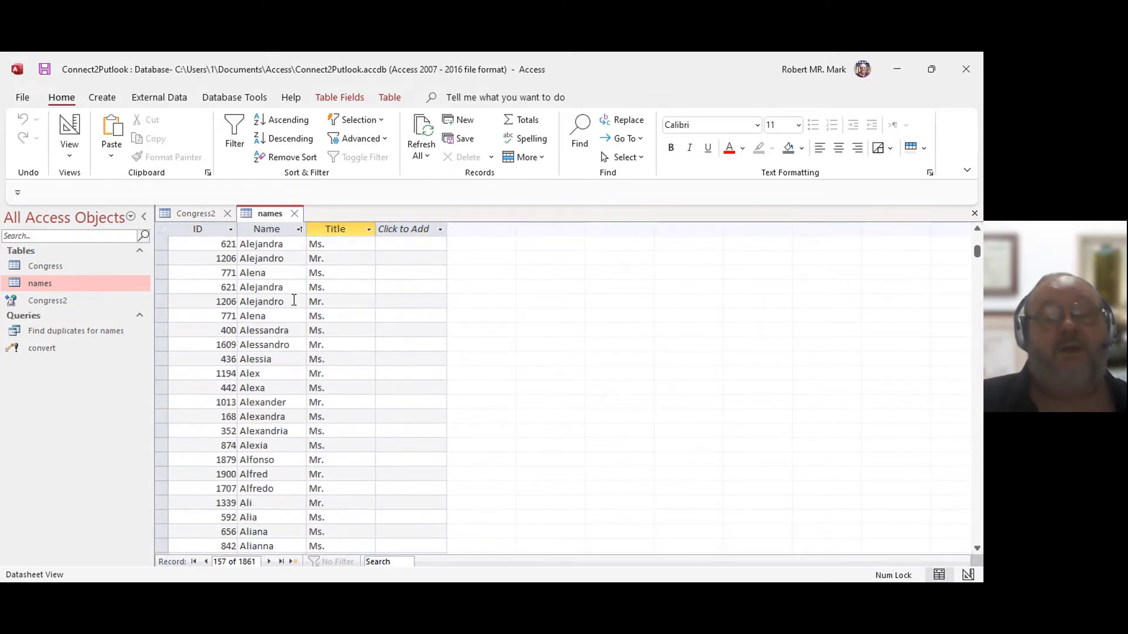
scroll(294, 298, "up", 20)
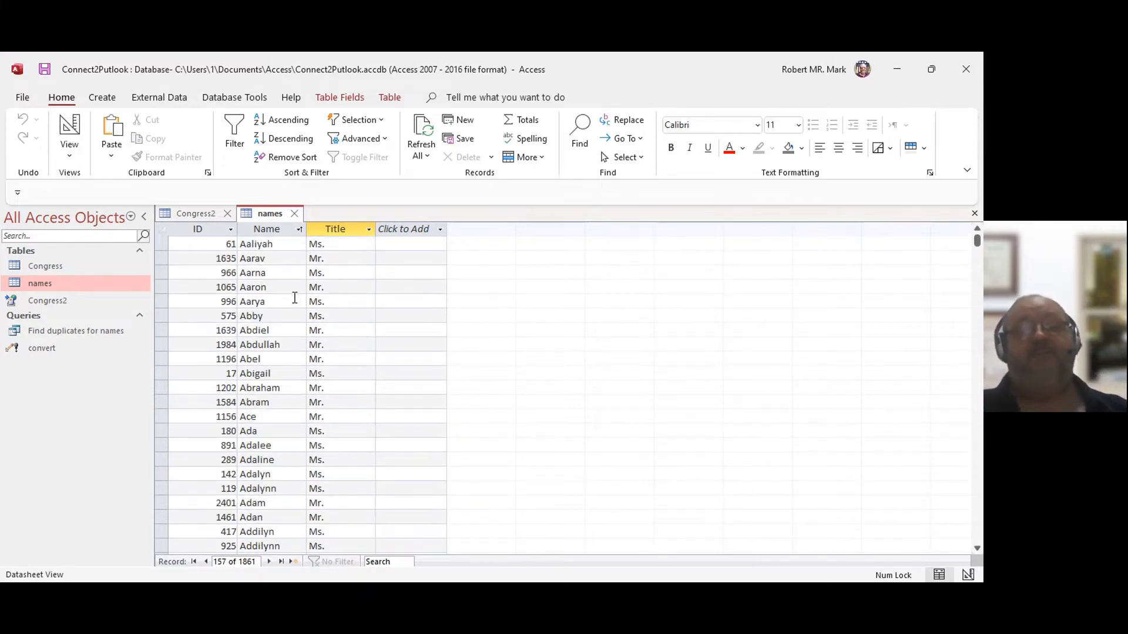
scroll(294, 298, "down", 8)
scroll(294, 297, "down", 9)
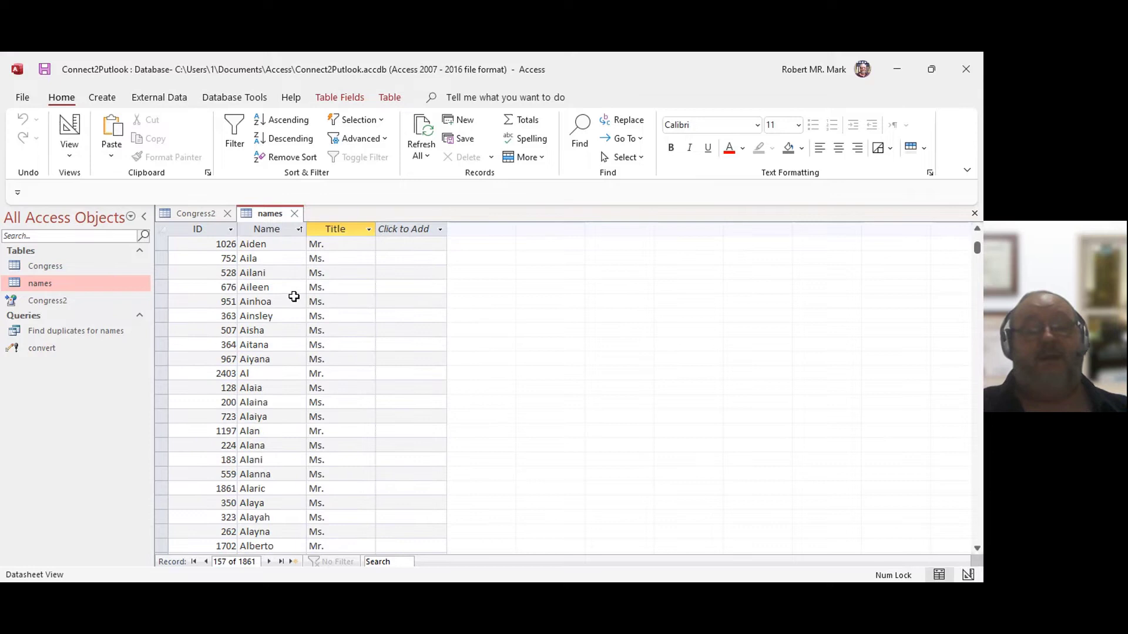
scroll(293, 297, "down", 4)
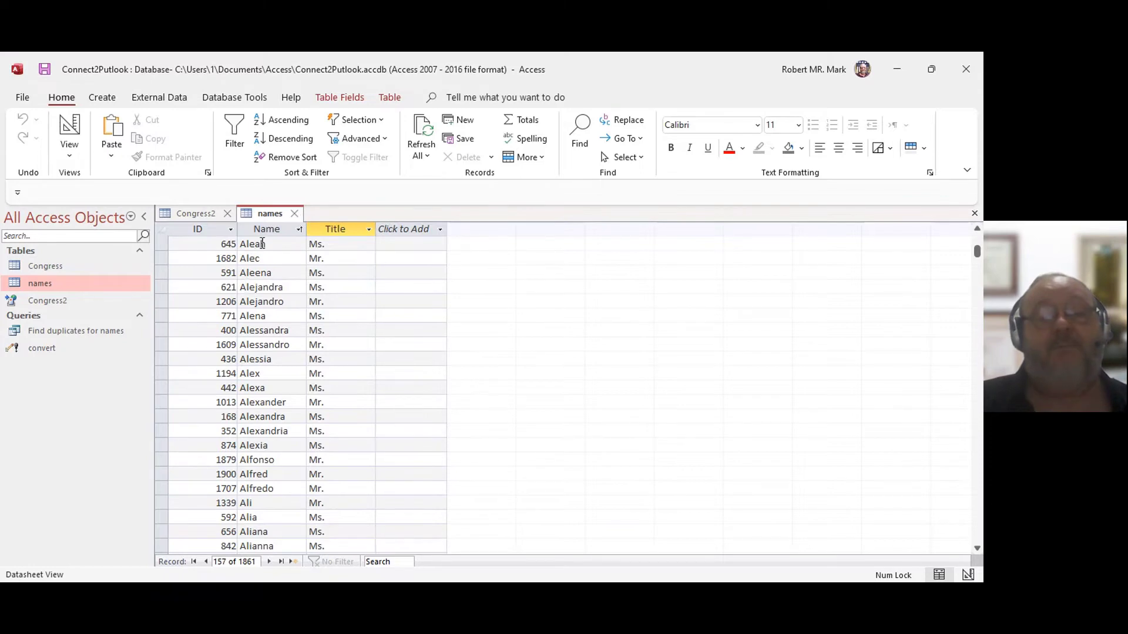
left_click(295, 213)
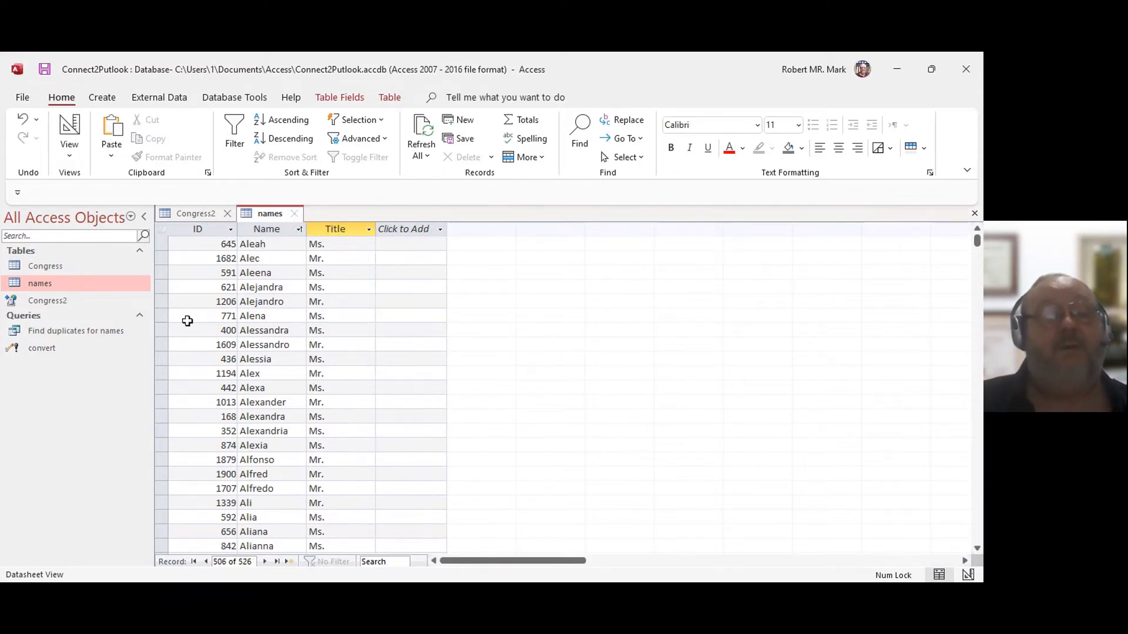
Step: Open convert in Design View and inspect its Update To expression [names].[Title] in the Zoom box
right_click(54, 348)
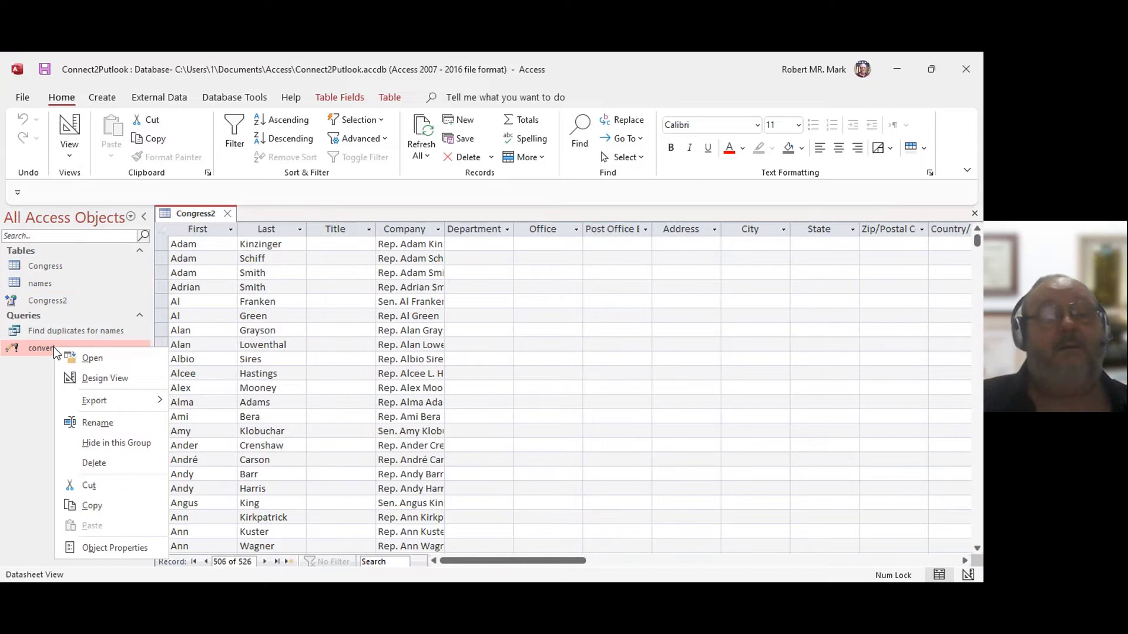
left_click(101, 376)
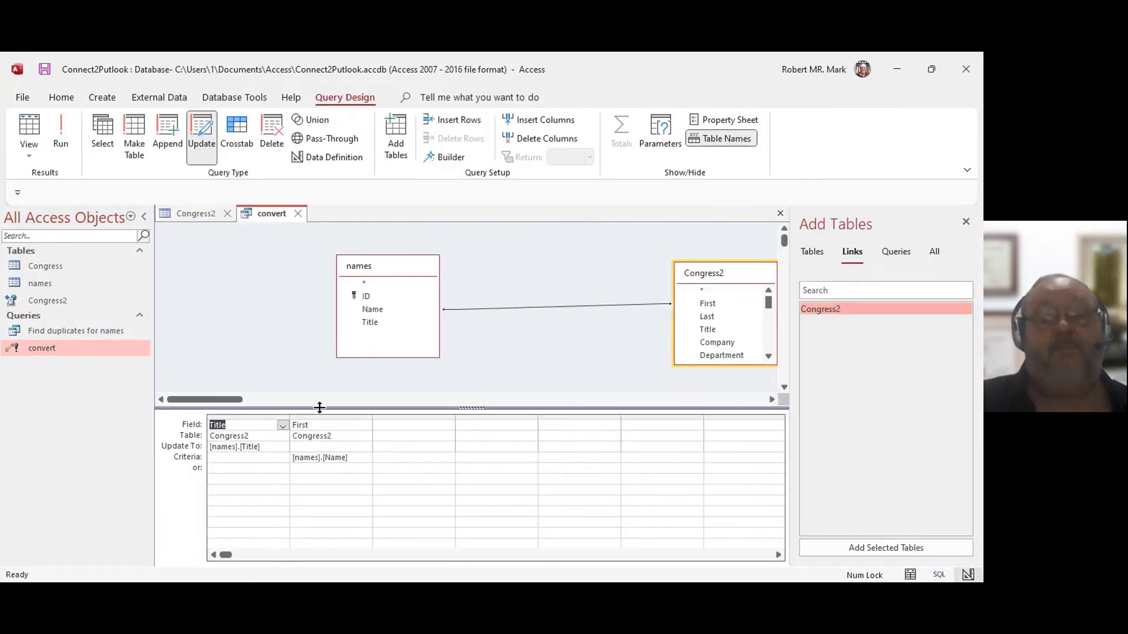
left_click_drag(295, 329, 325, 322)
right_click(266, 353)
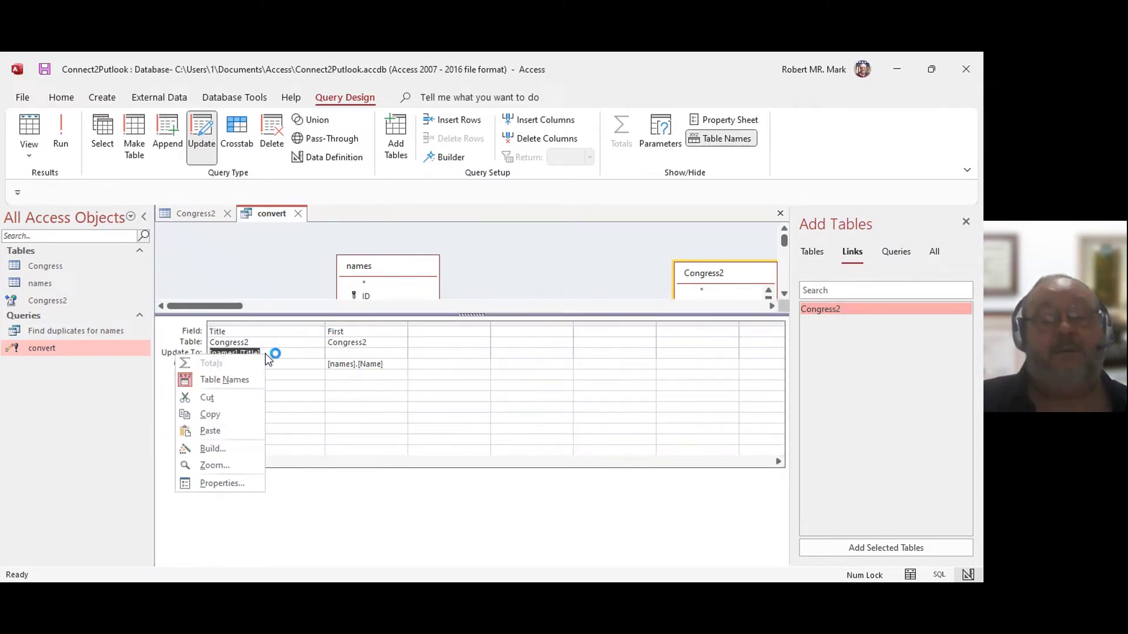
left_click(217, 465)
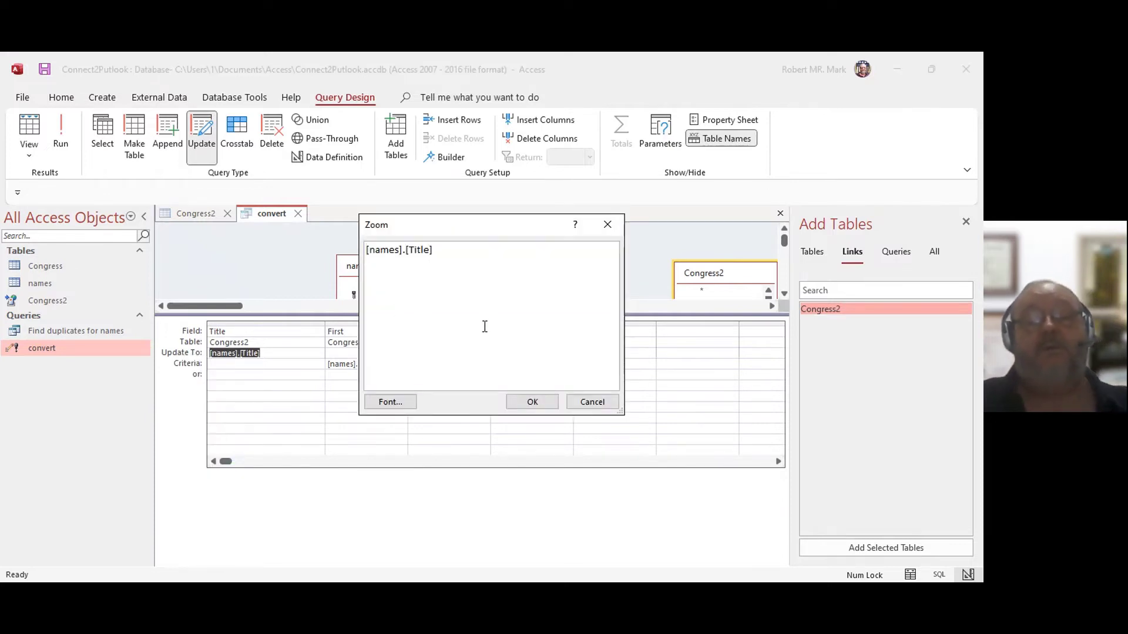
scroll(477, 326, "up", 2, "ctrl")
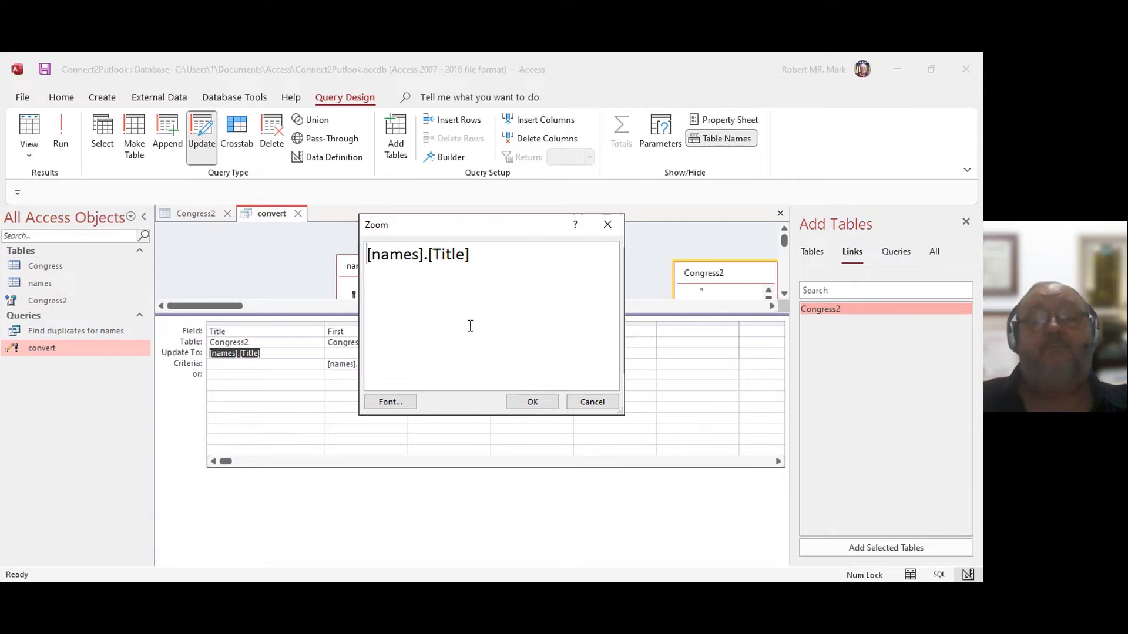
scroll(470, 326, "up", 1, "ctrl")
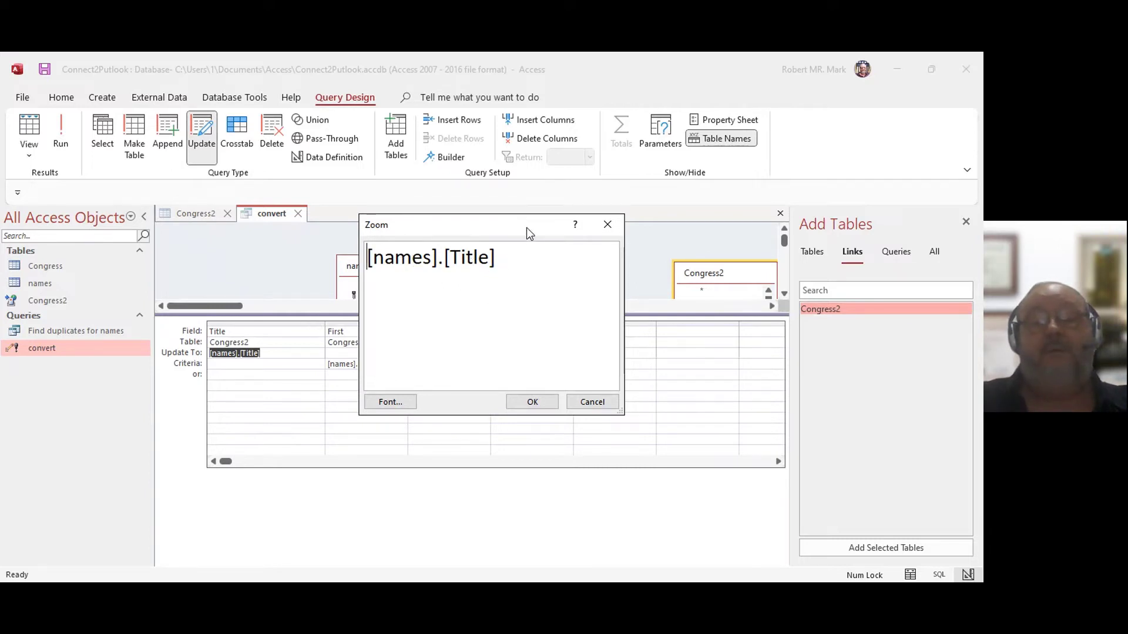
left_click_drag(526, 227, 504, 311)
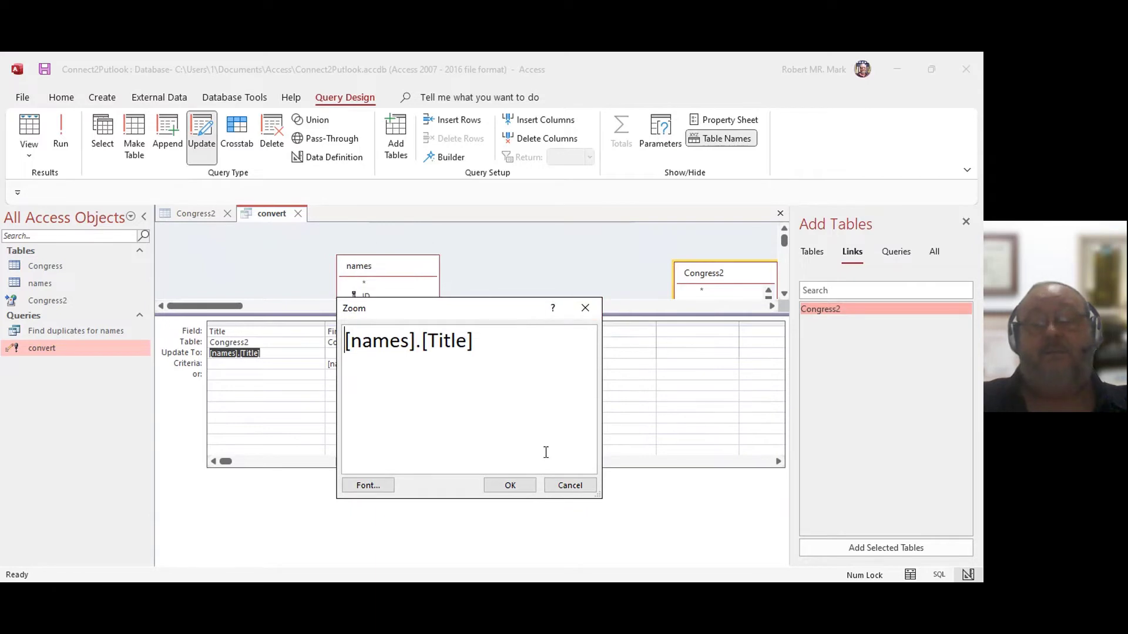
left_click(514, 486)
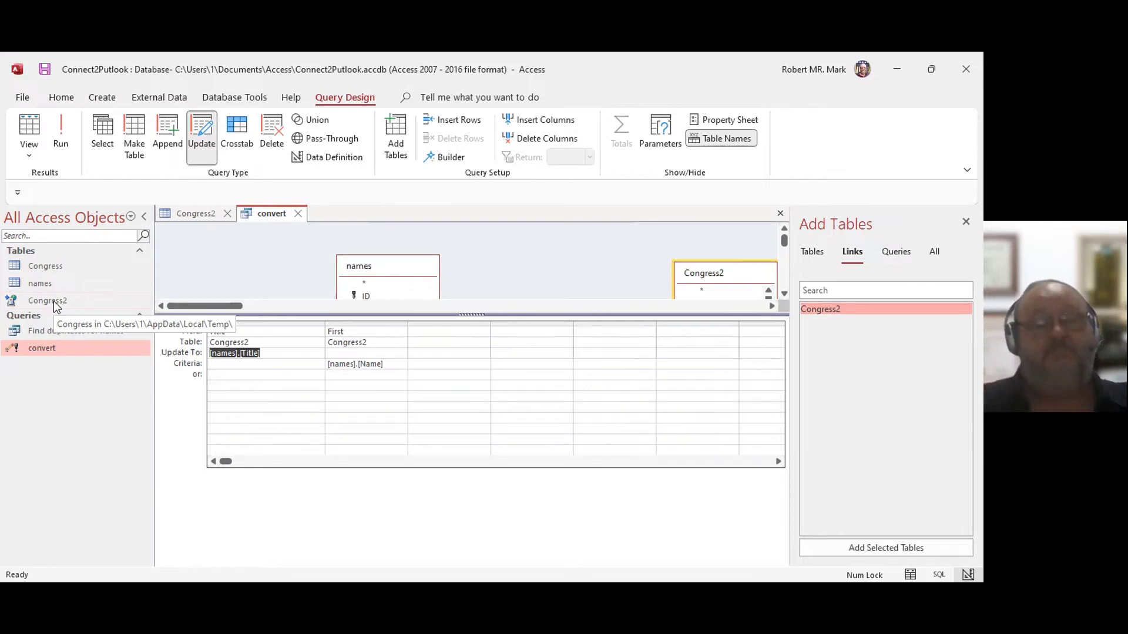
Step: Enlarge the convert query's table pane and place the Congress2 field list beside the names table
left_click(260, 342)
key("Up")
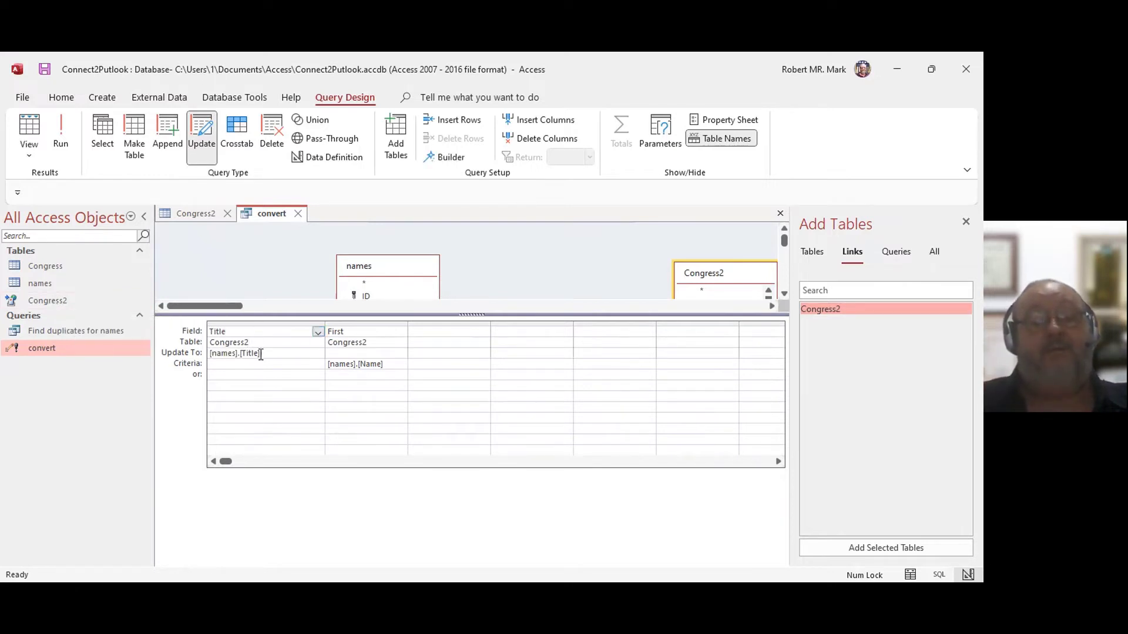
left_click(268, 352)
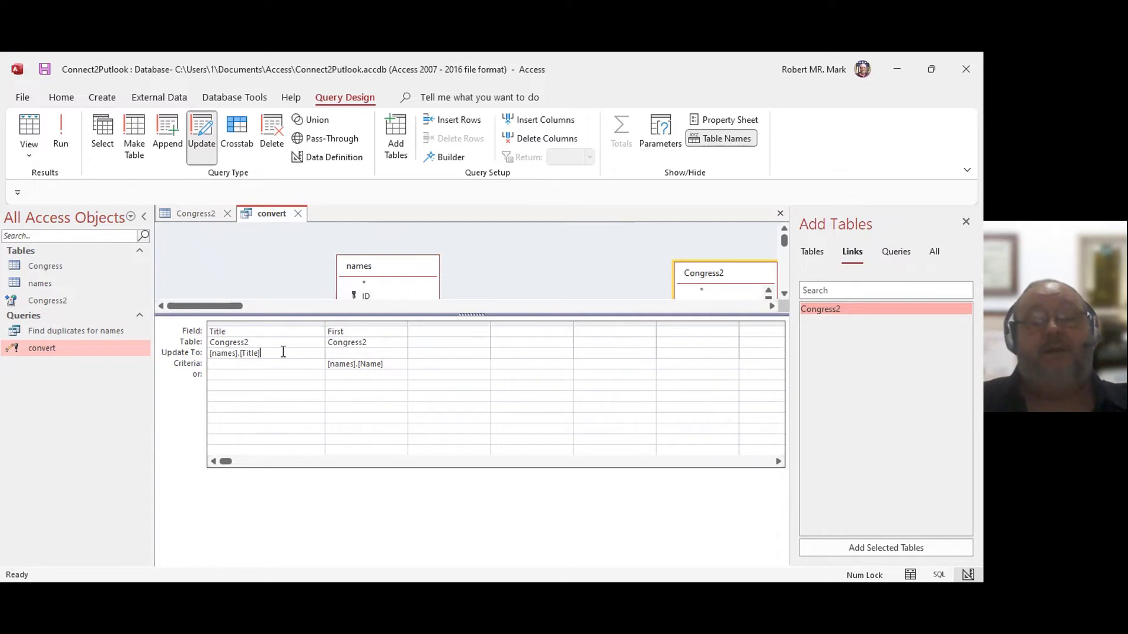
left_click(430, 308)
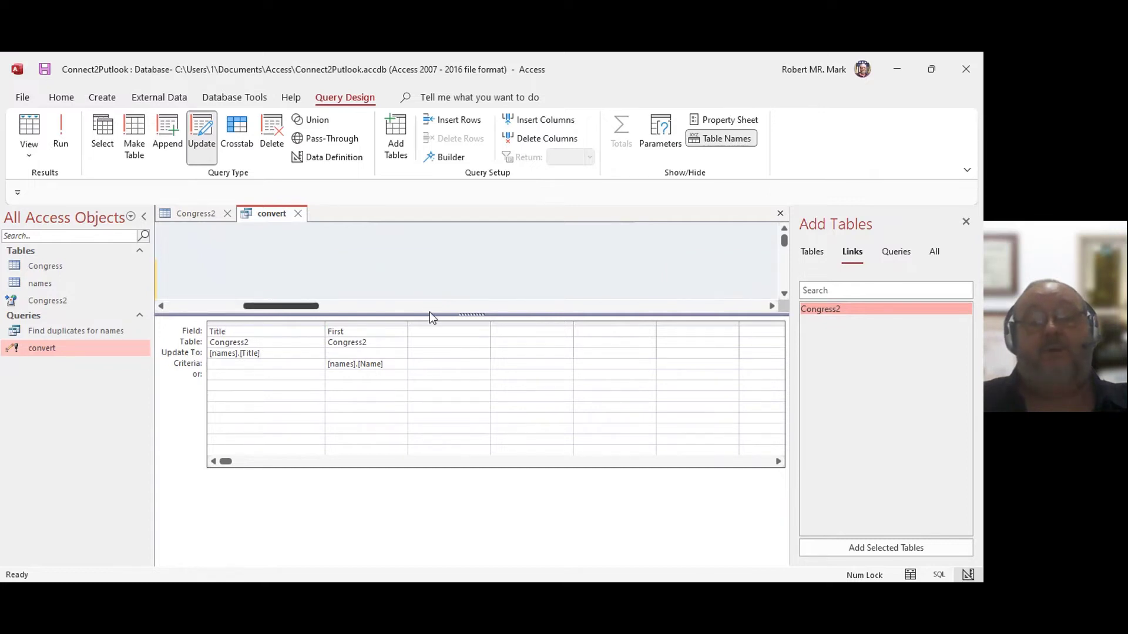
left_click_drag(436, 314, 435, 419)
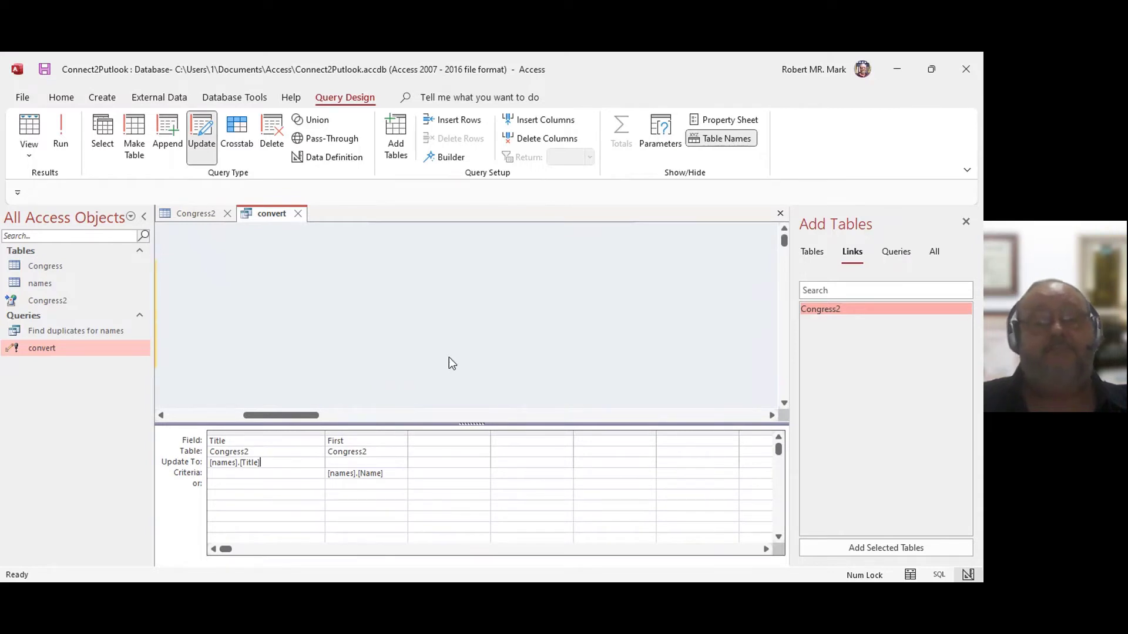
left_click_drag(270, 415, 209, 428)
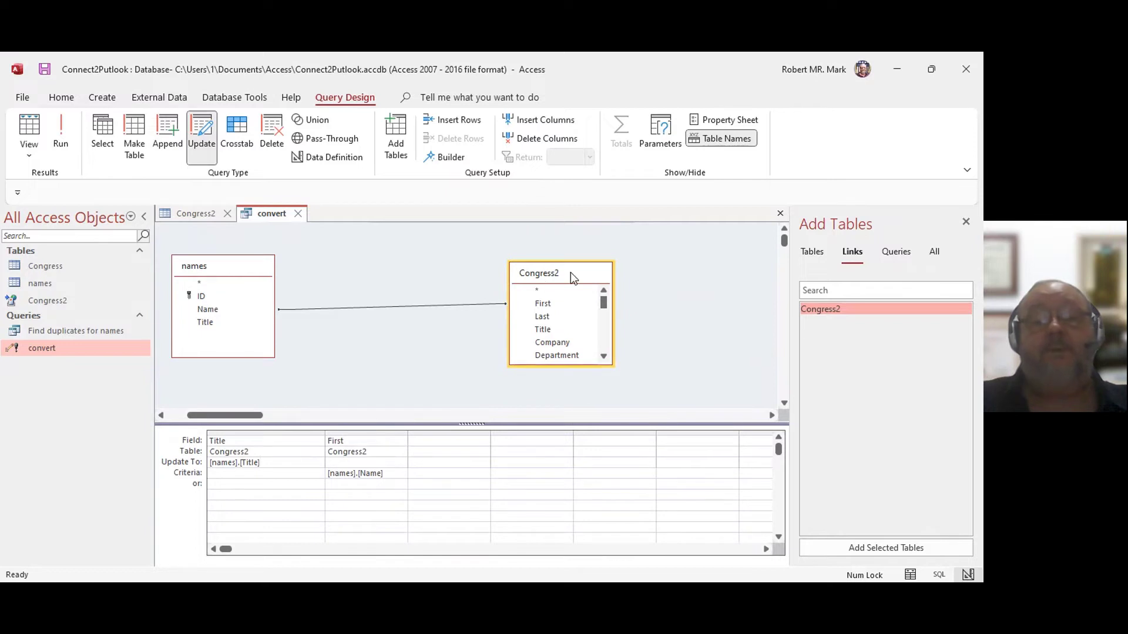
left_click_drag(570, 273, 401, 264)
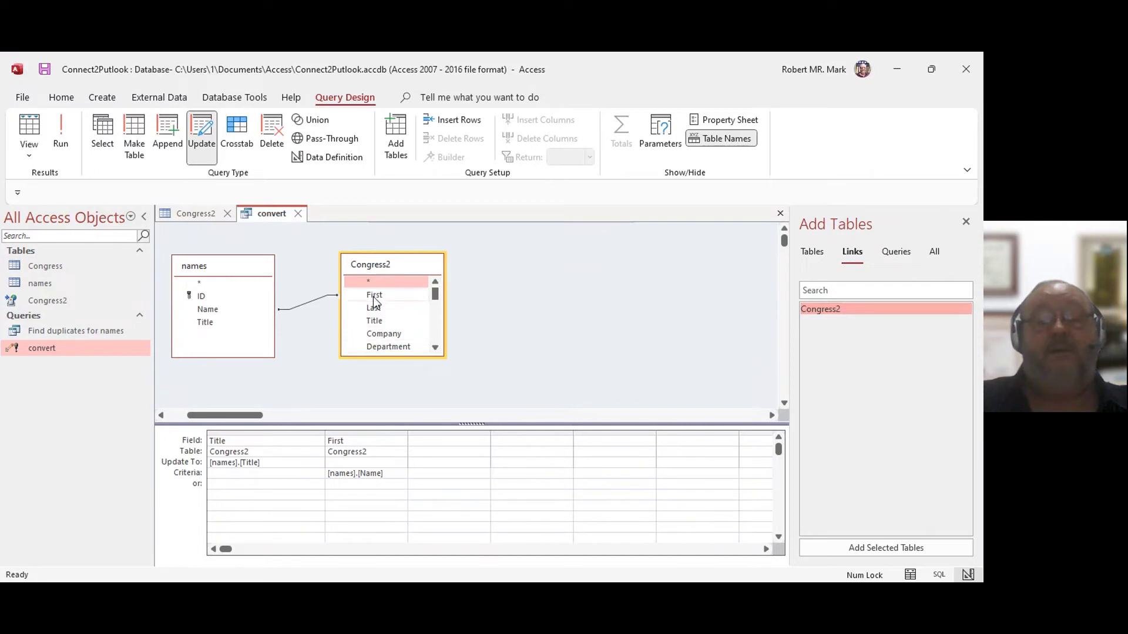
double_click(374, 475)
right_click(372, 474)
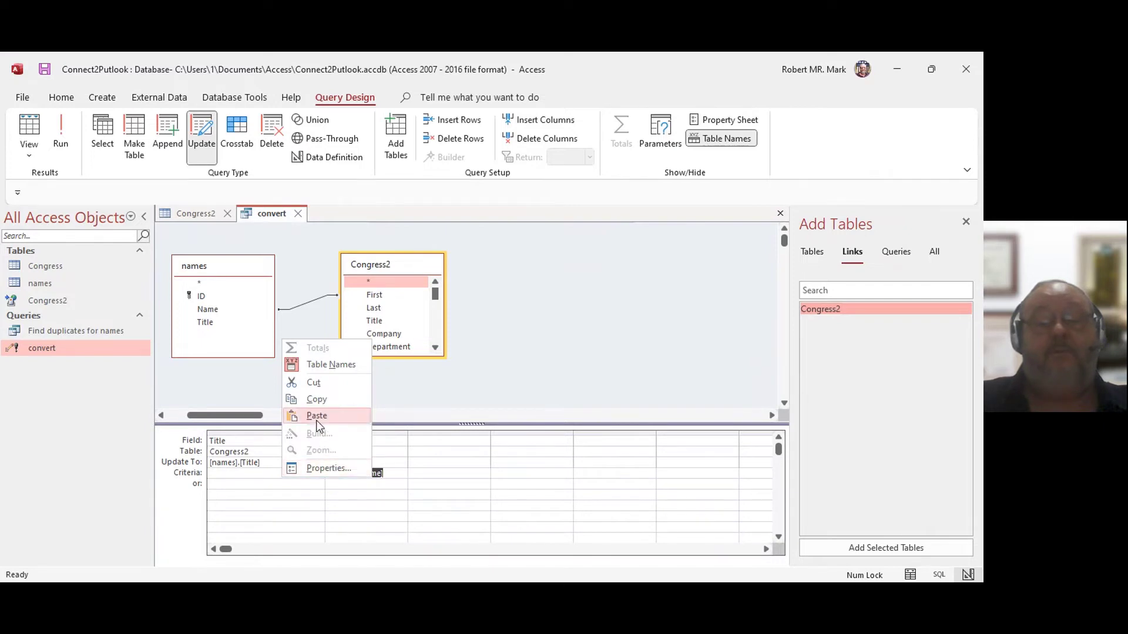
left_click(402, 442)
left_click(378, 471)
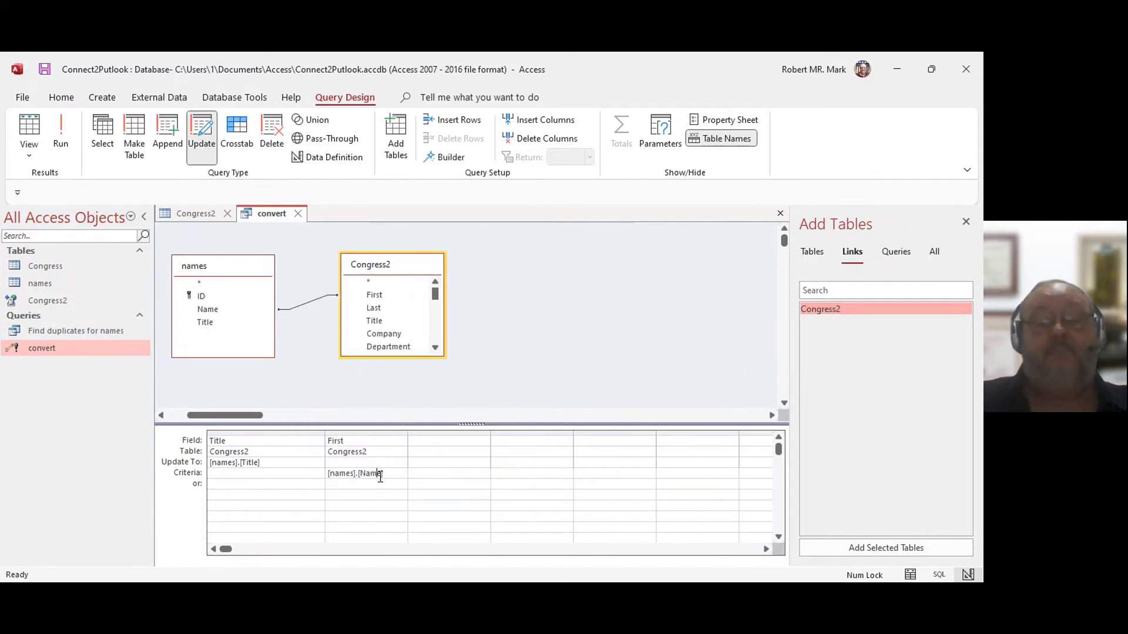
right_click(392, 472)
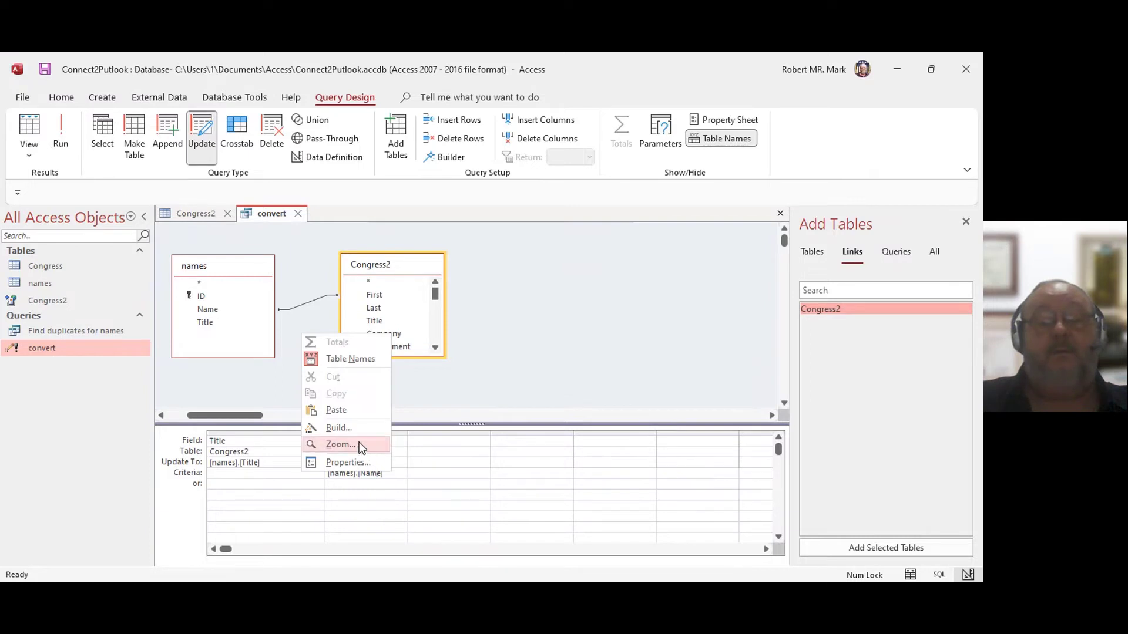
left_click(340, 445)
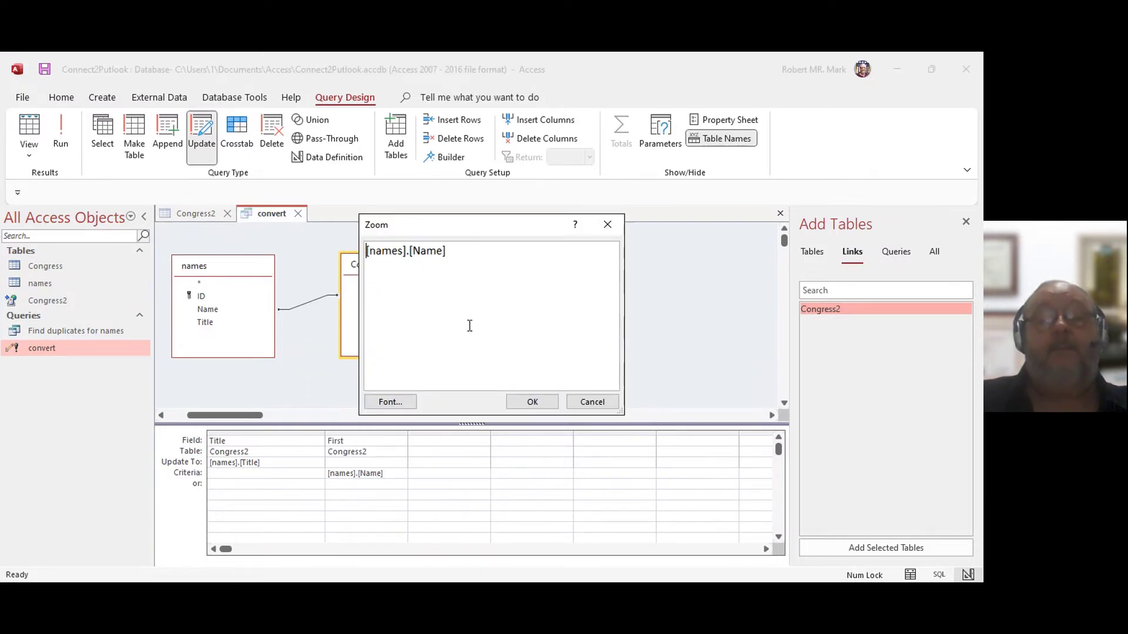
scroll(469, 325, "up", 2, "ctrl")
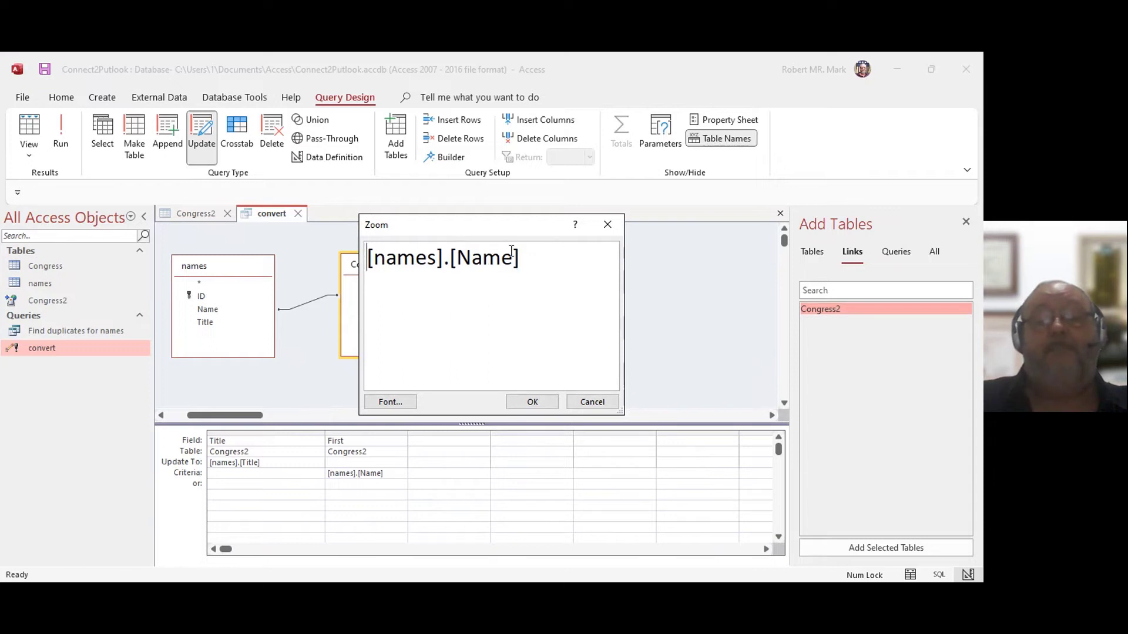
left_click_drag(507, 223, 540, 364)
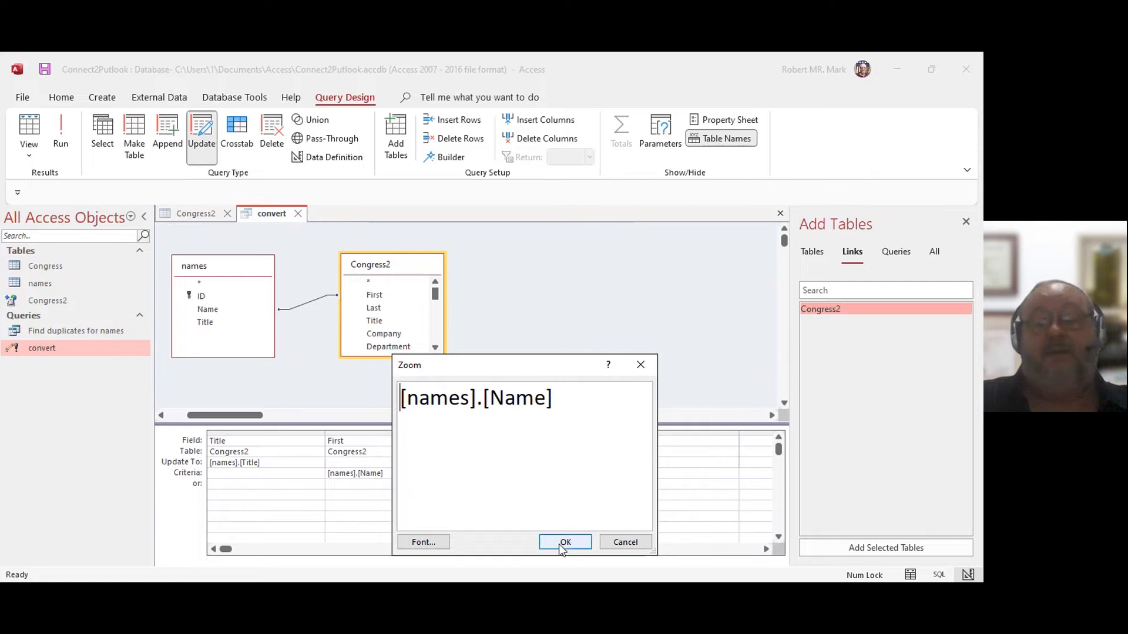
left_click(625, 542)
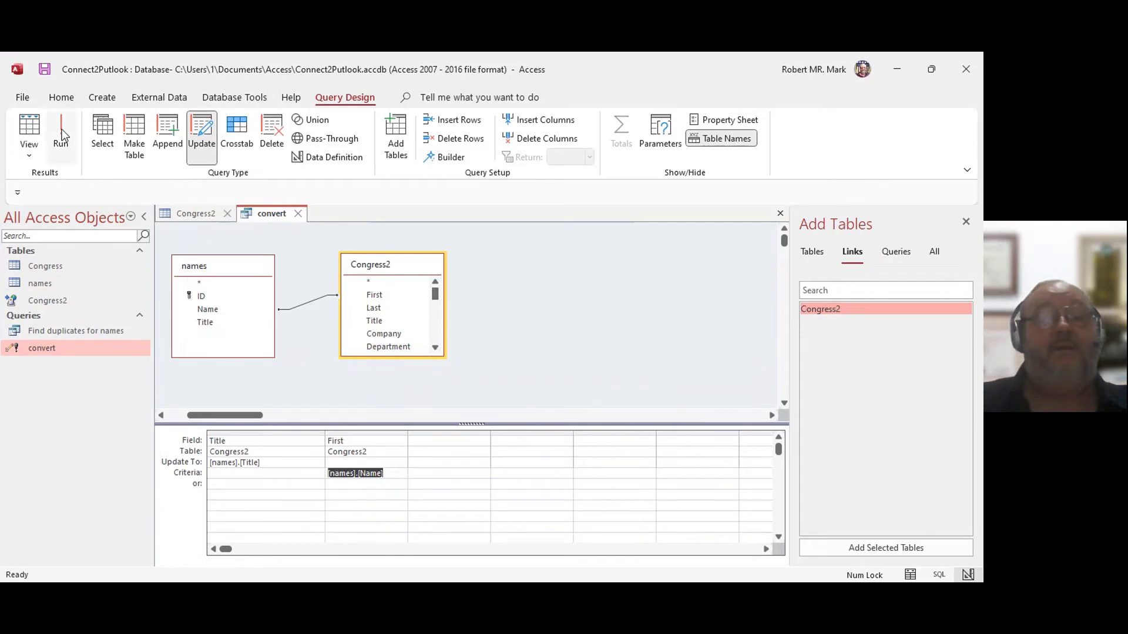
Step: Check Congress2's Title column is still blank, then preview the convert query in Datasheet View
left_click(181, 211)
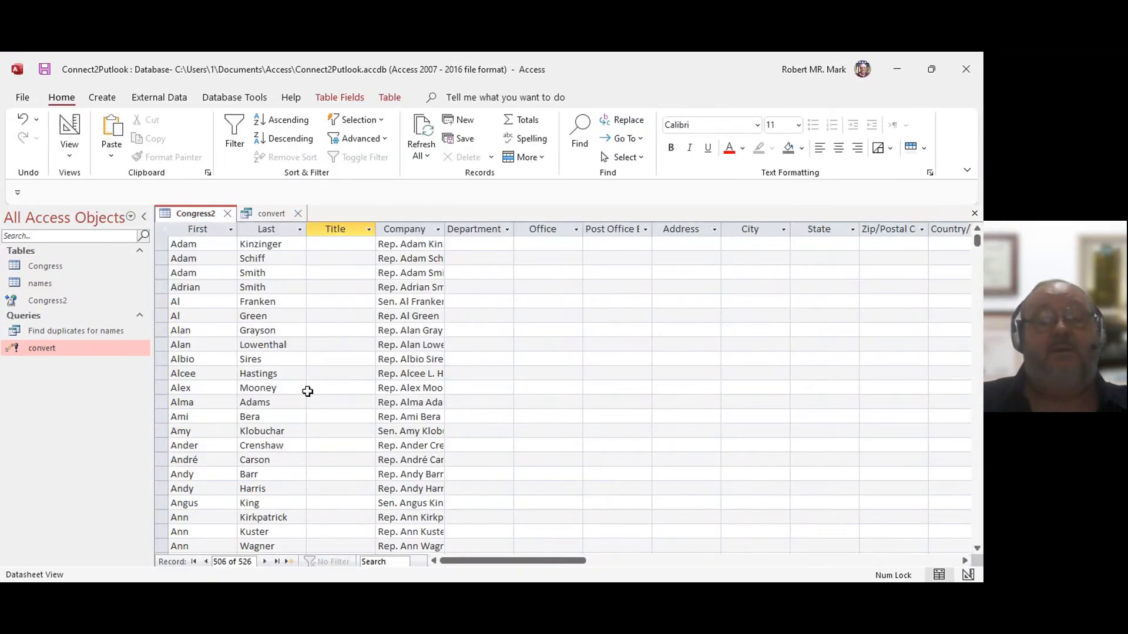
scroll(331, 339, "down", 10)
scroll(332, 340, "up", 7)
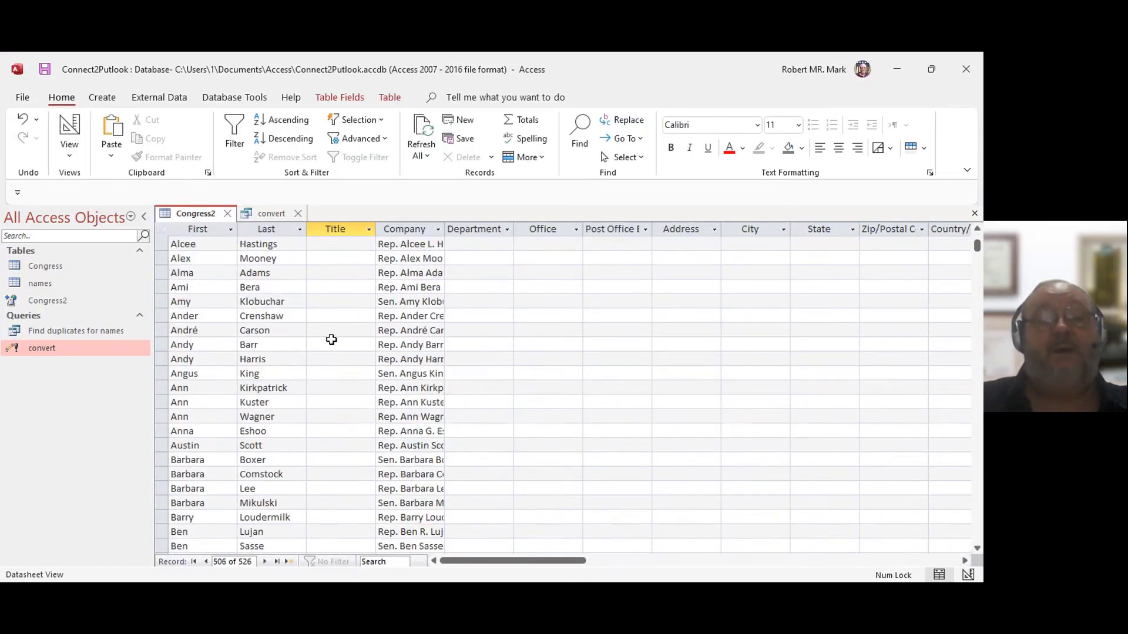
scroll(332, 340, "up", 3)
scroll(331, 340, "down", 20)
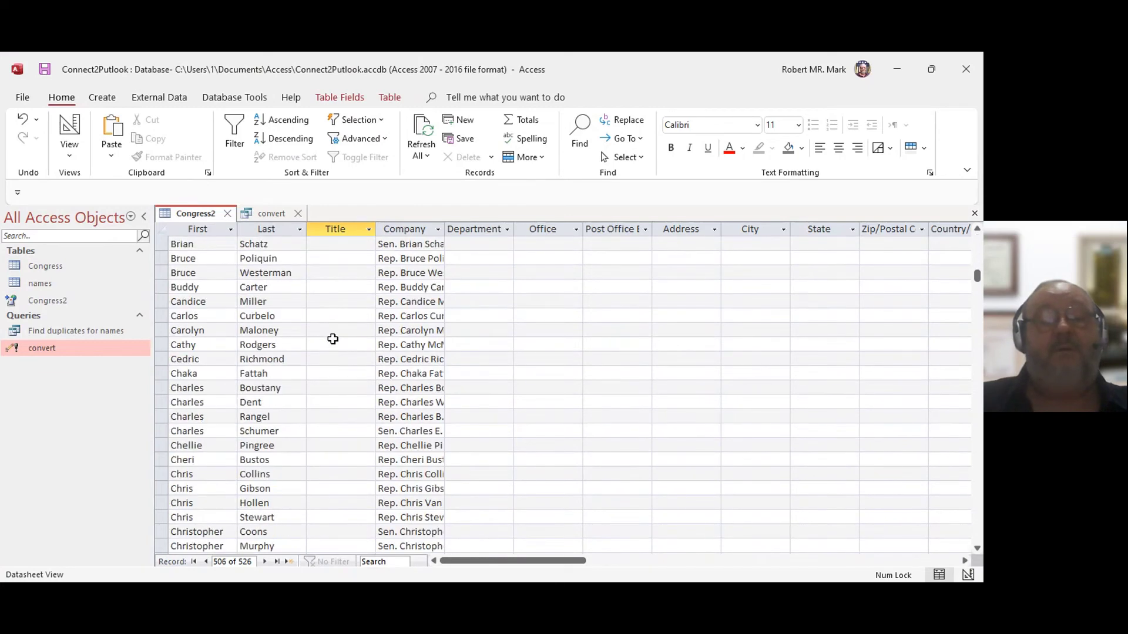
scroll(332, 340, "up", 17)
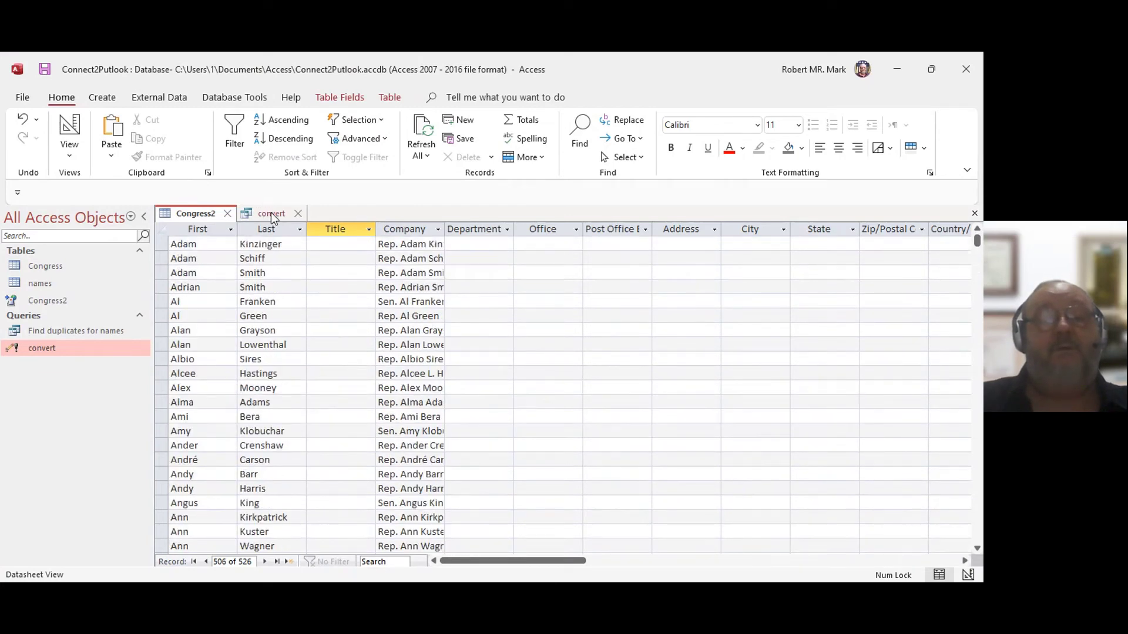
left_click(270, 213)
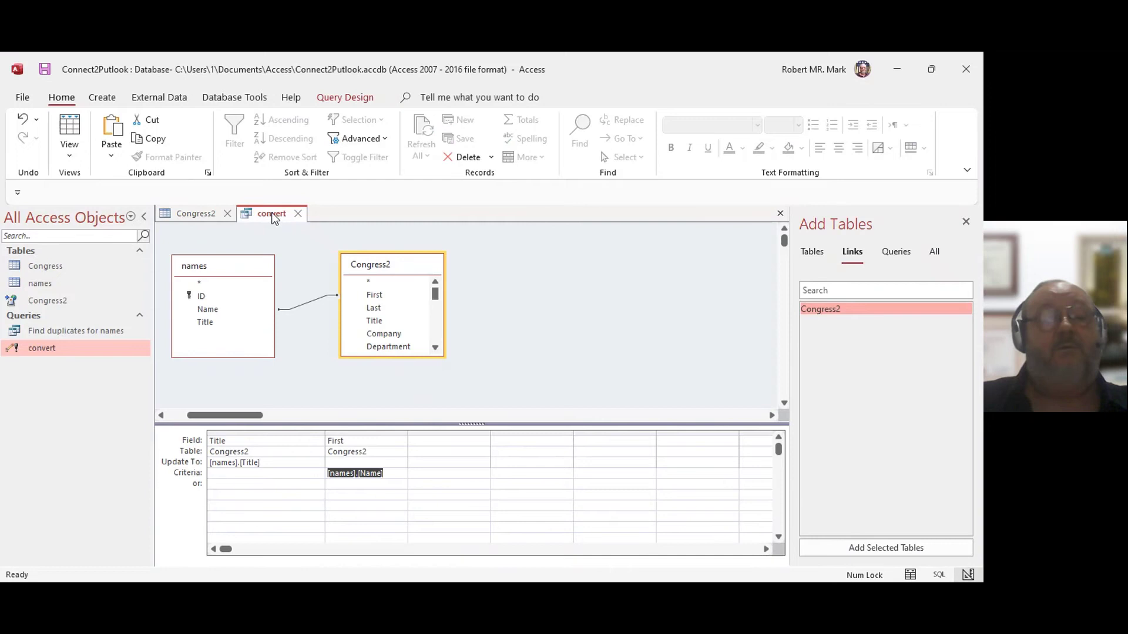
left_click(66, 128)
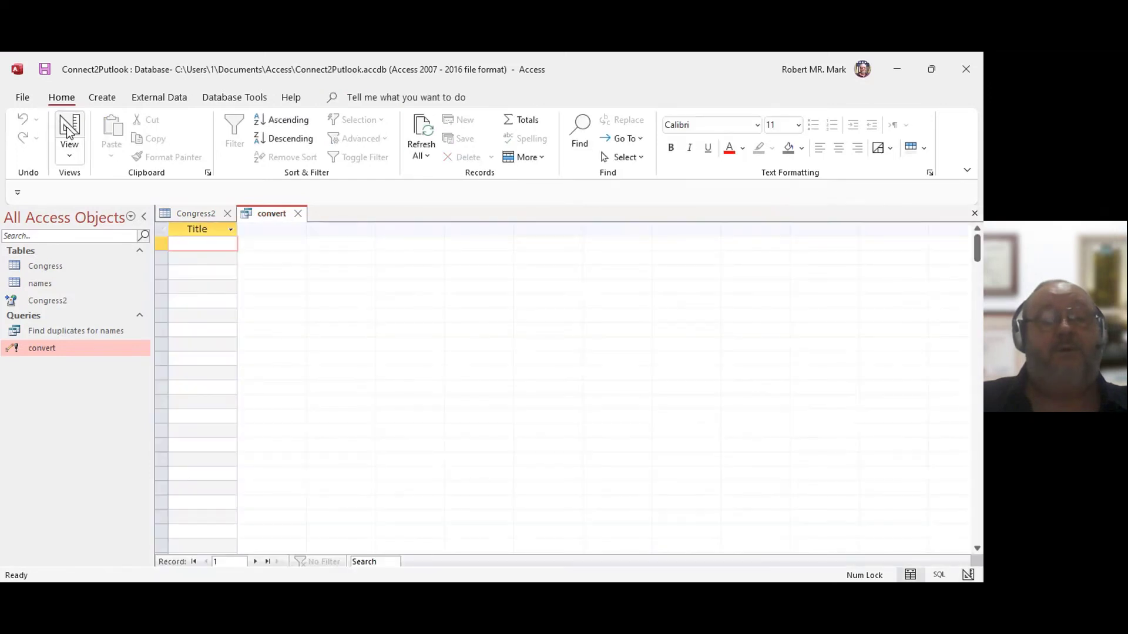
Step: Return to Design View and run convert, accepting both warnings to update 395 rows
left_click(66, 127)
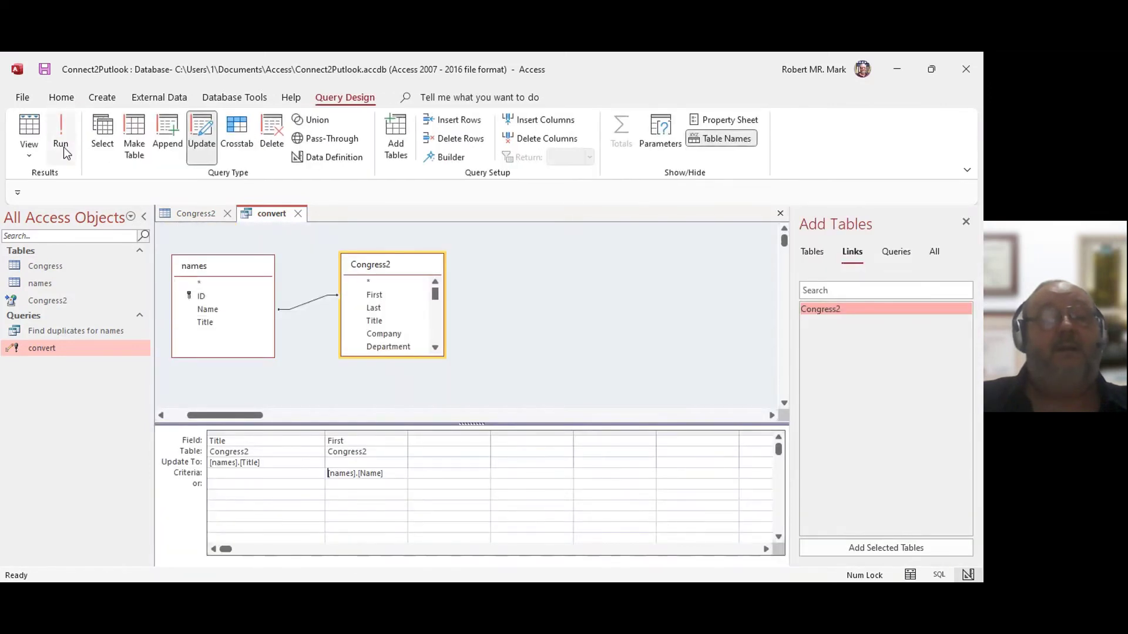
left_click(66, 126)
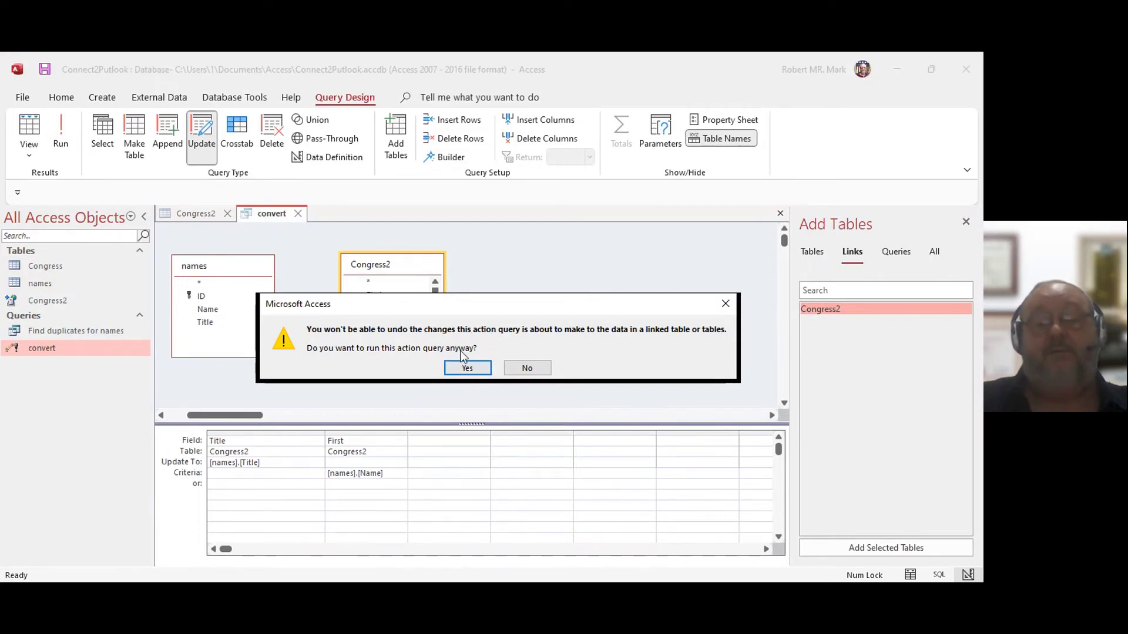
left_click(467, 368)
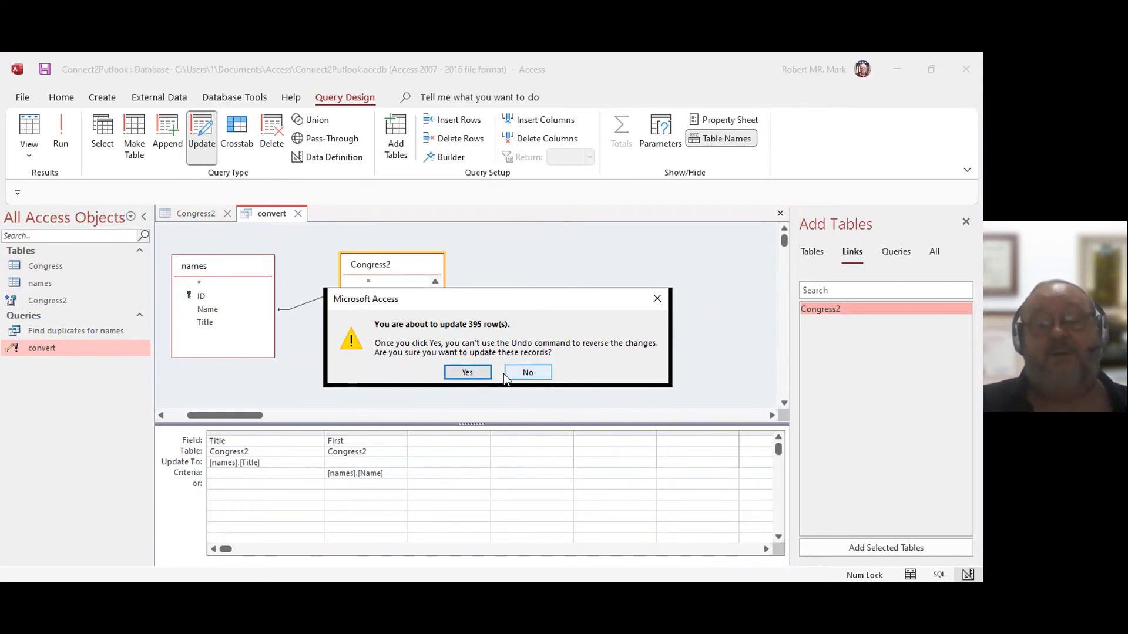
left_click(468, 372)
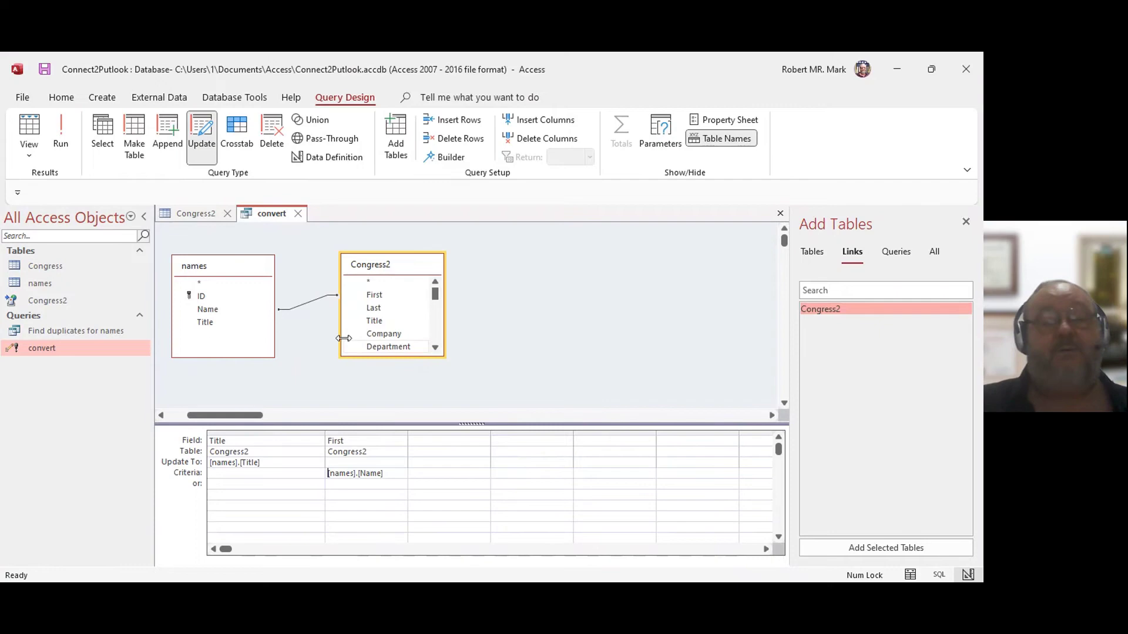
left_click(196, 217)
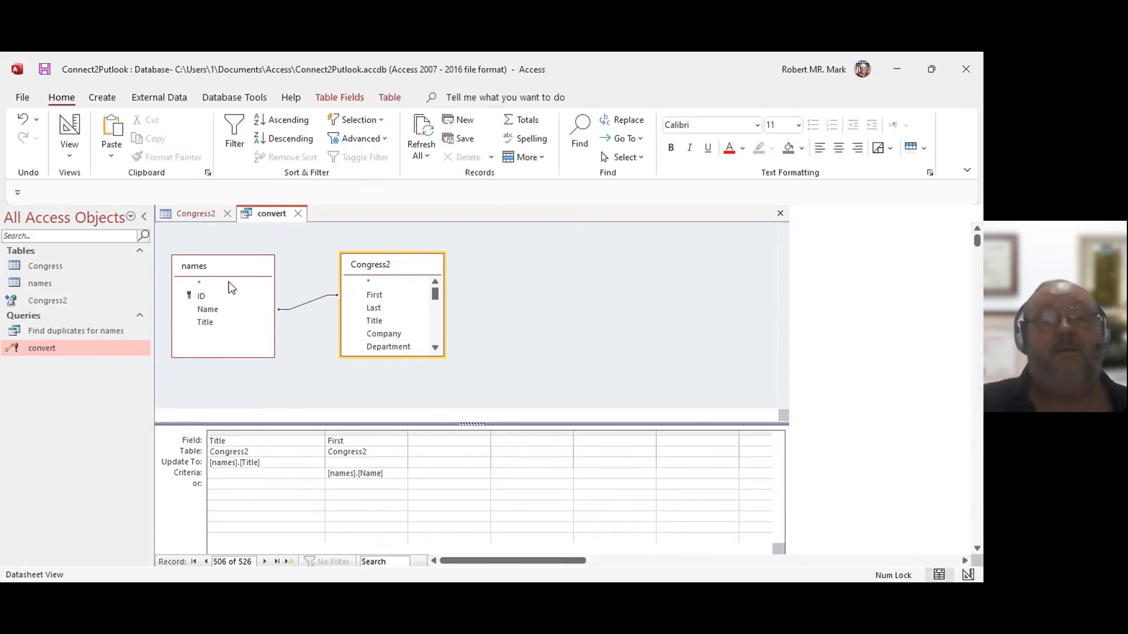
scroll(346, 314, "down", 5)
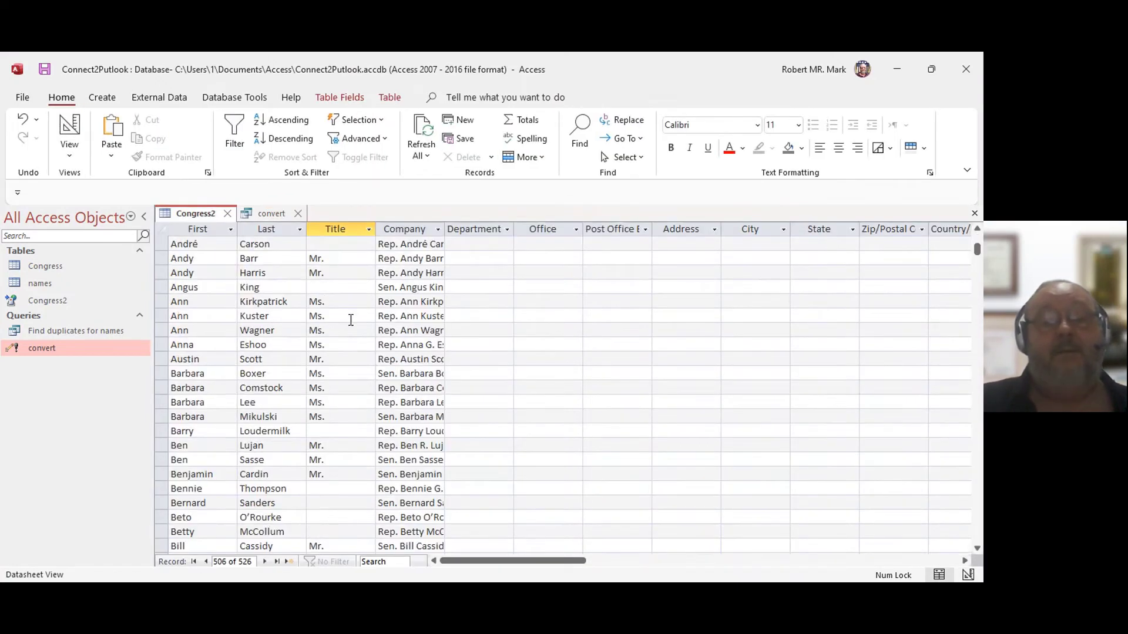
scroll(340, 353, "down", 4)
scroll(339, 352, "down", 7)
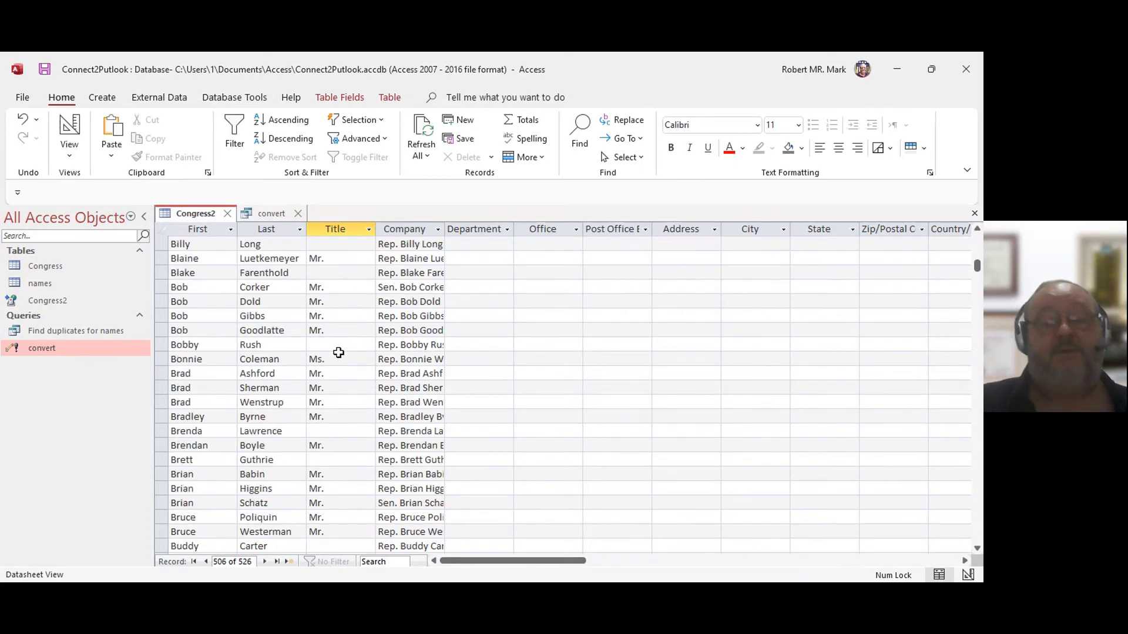
scroll(338, 353, "down", 20)
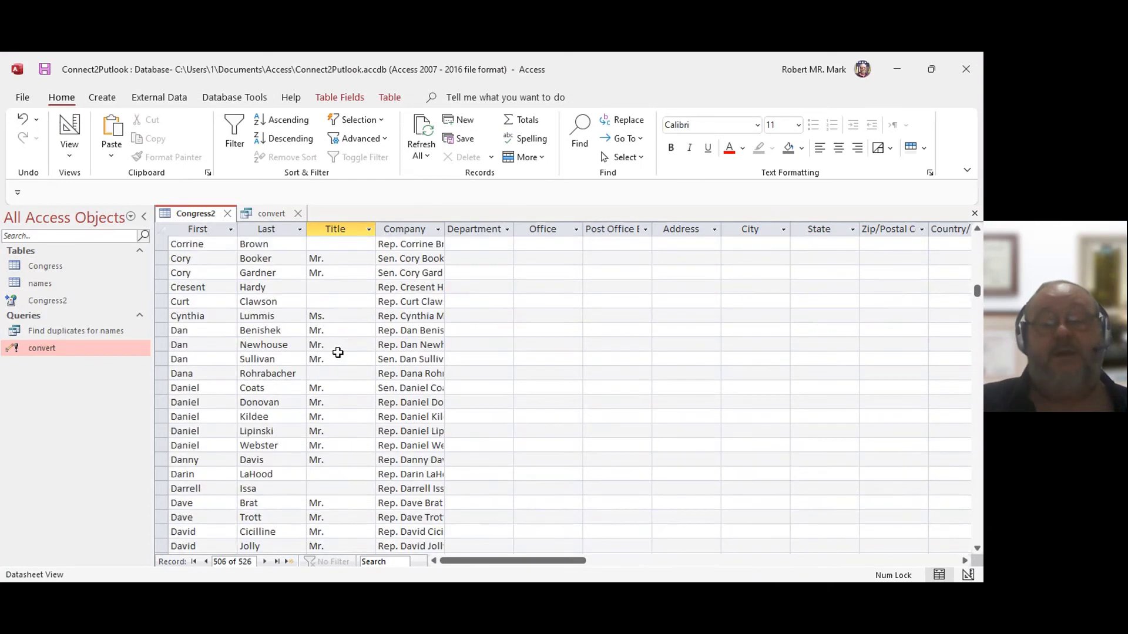
left_click_drag(498, 559, 537, 569)
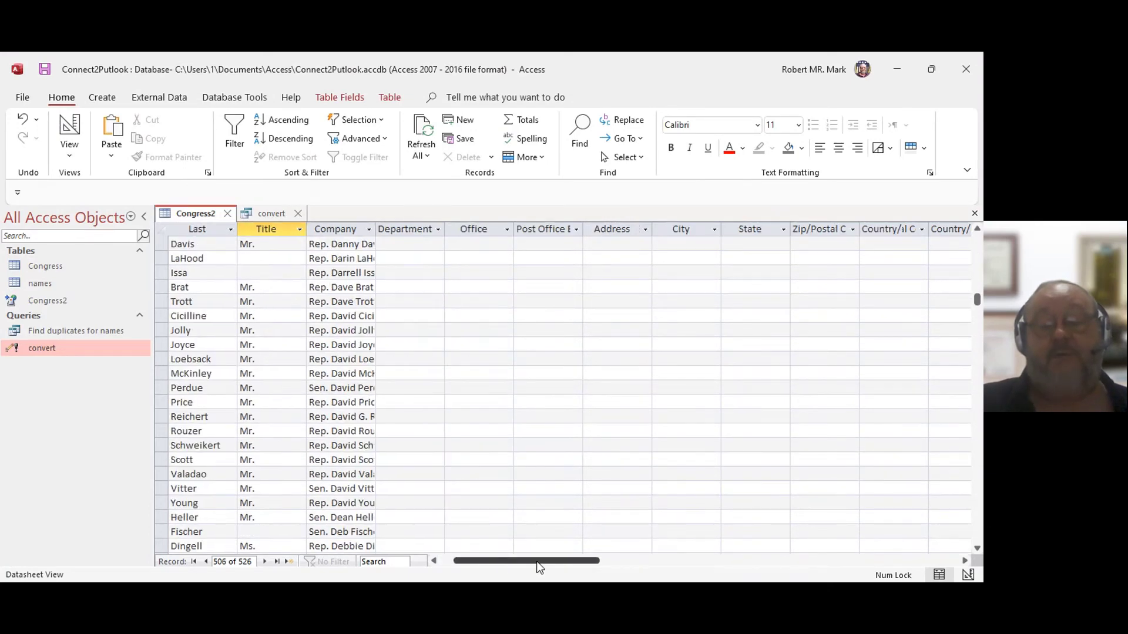
left_click_drag(642, 577, 477, 565)
left_click(456, 563)
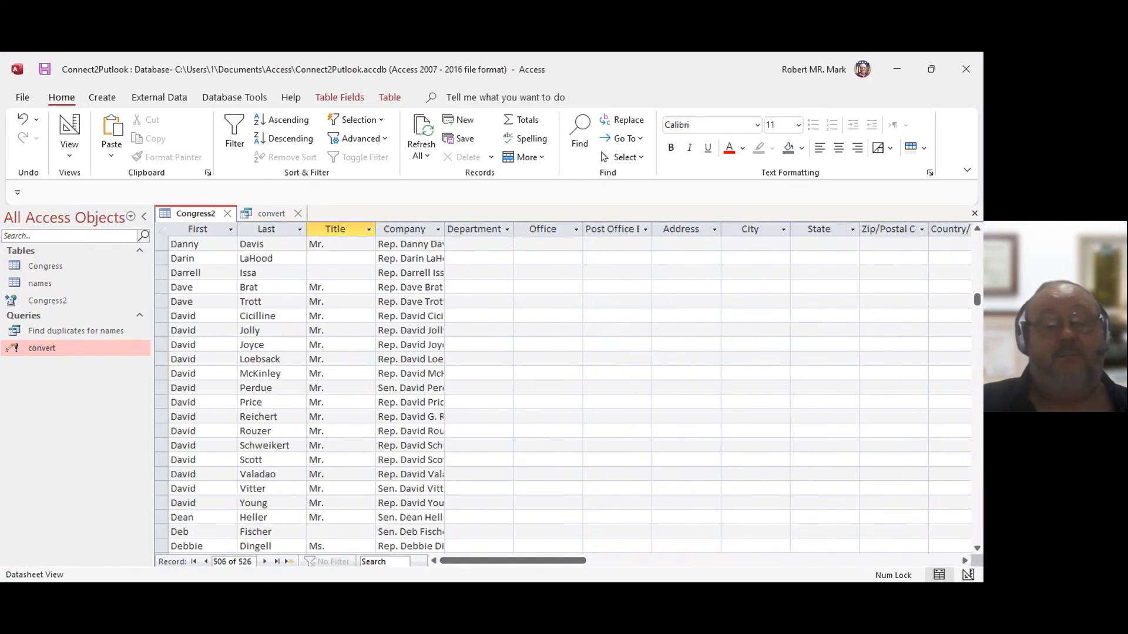
scroll(338, 386, "up", 9)
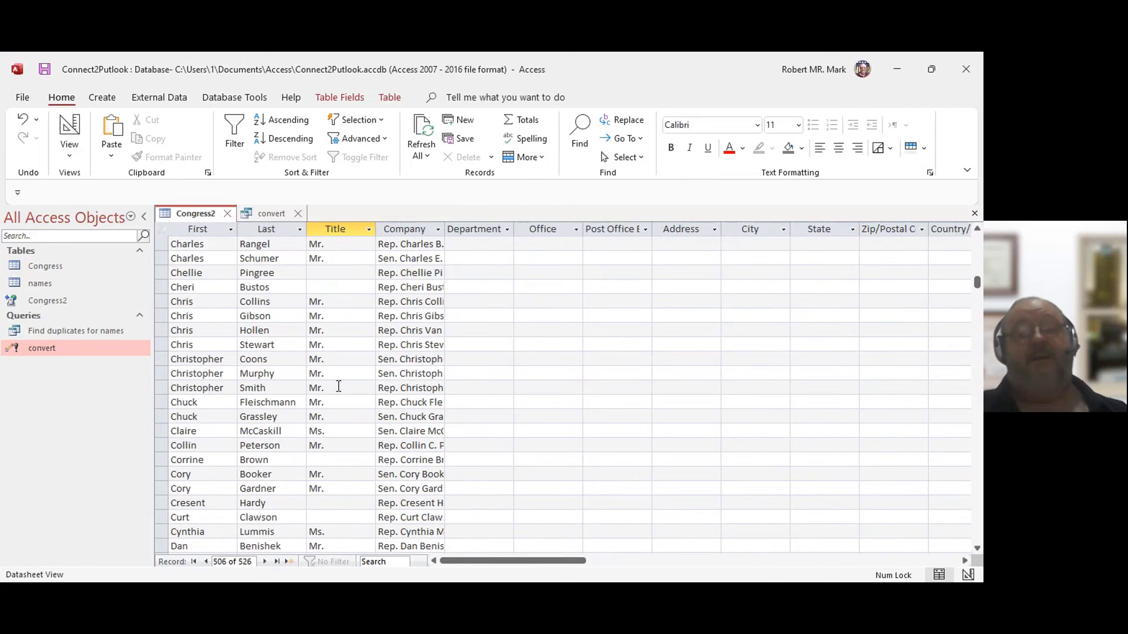
scroll(338, 386, "up", 4)
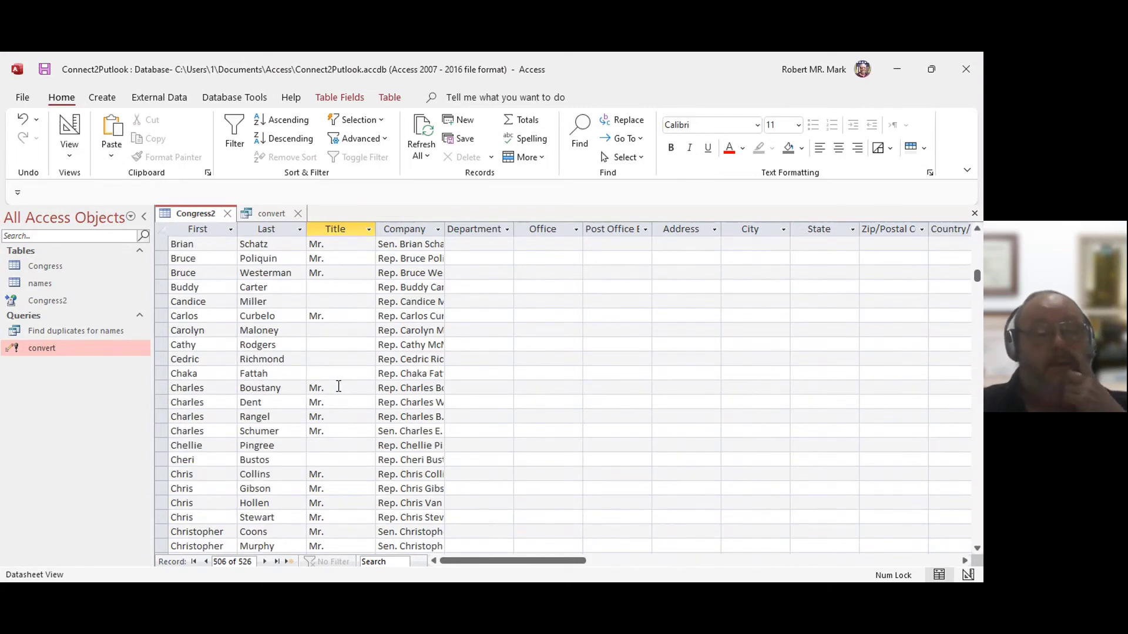
scroll(353, 345, "up", 7)
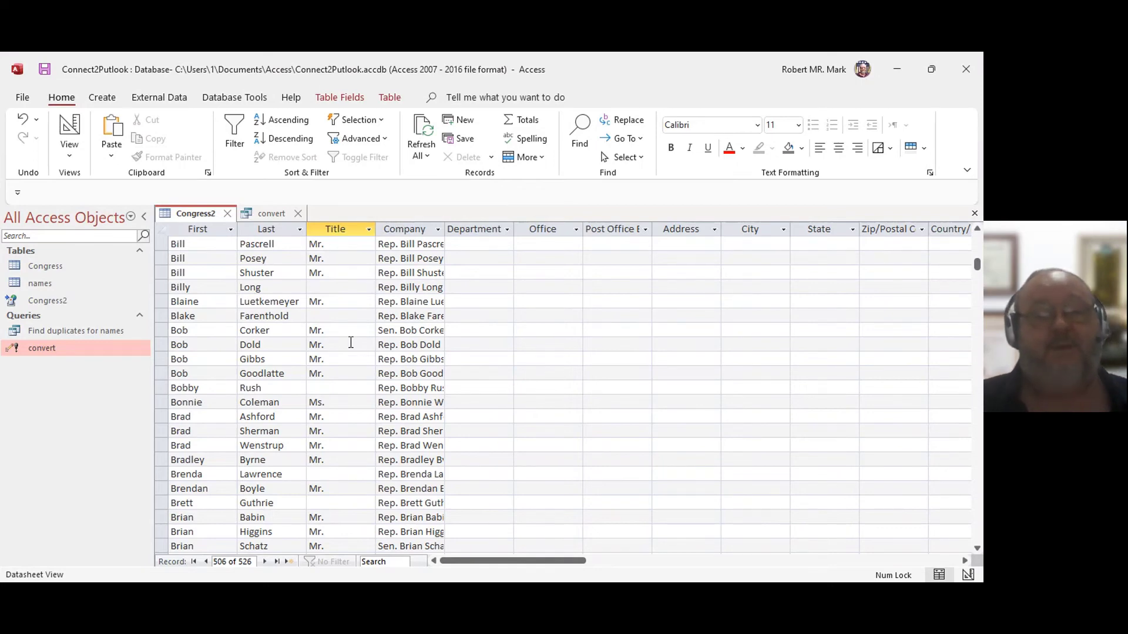
scroll(350, 342, "up", 15)
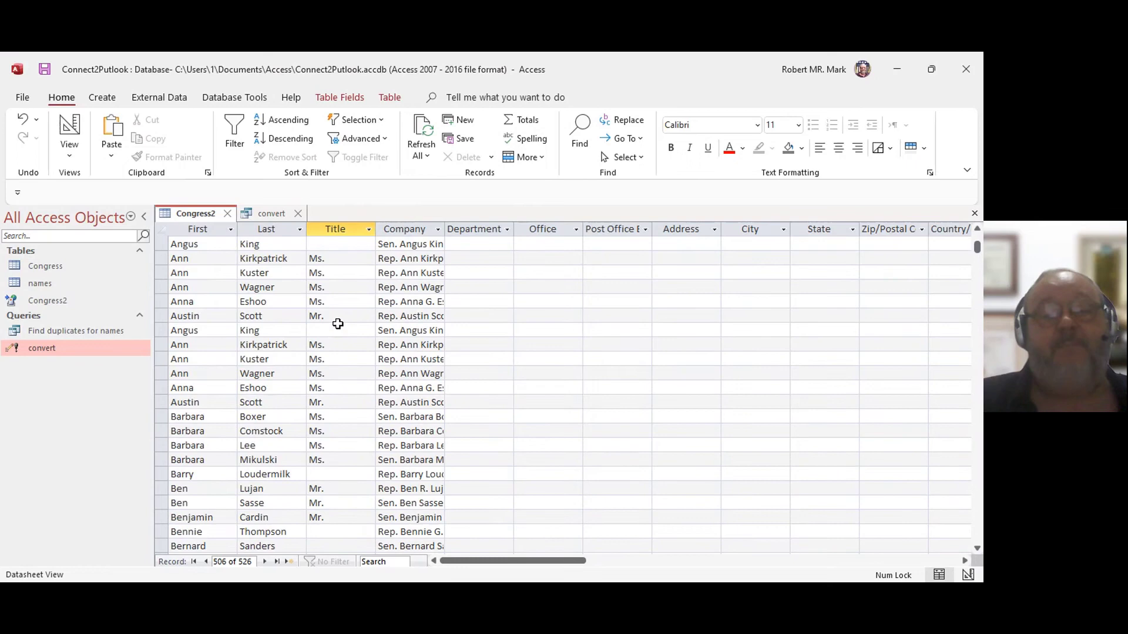
scroll(343, 328, "up", 1)
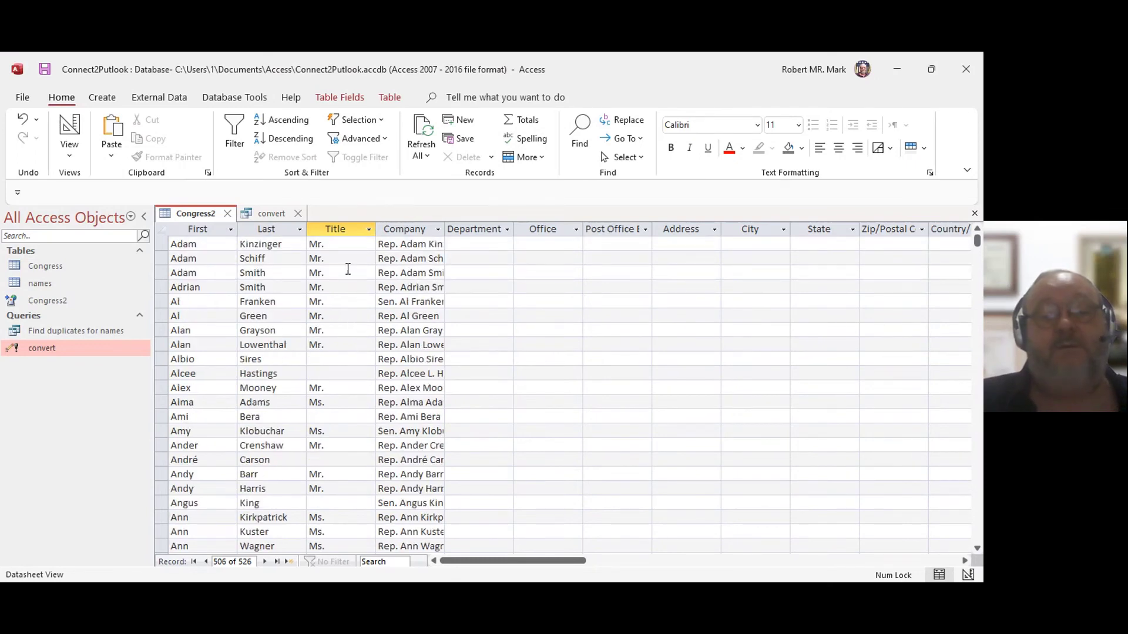
left_click(342, 243)
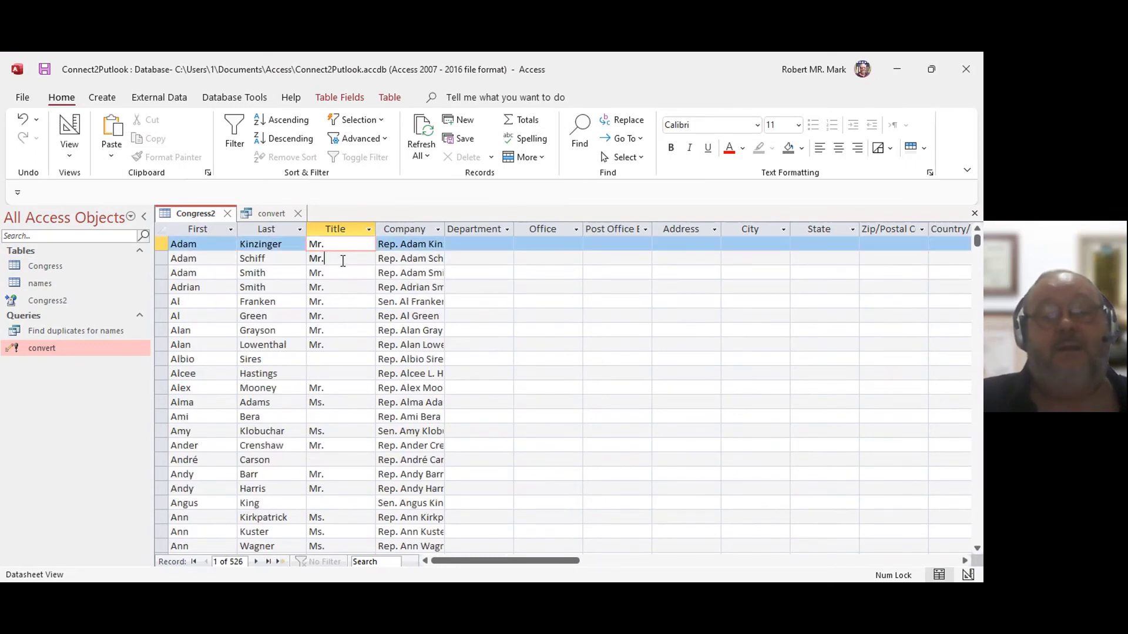
left_click(340, 273)
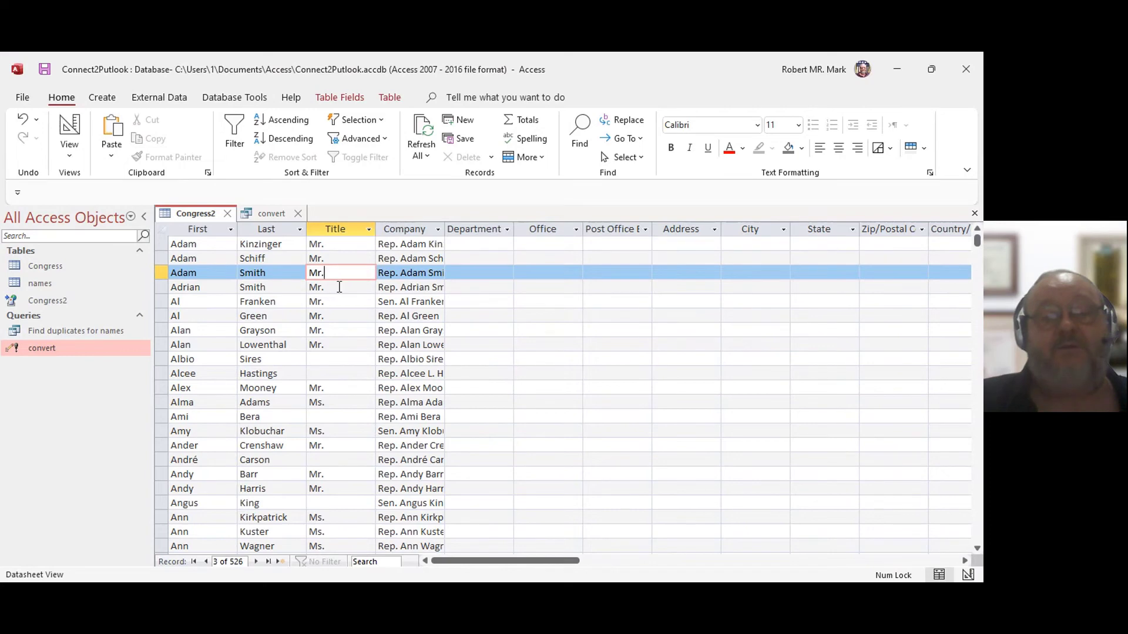
left_click(337, 289)
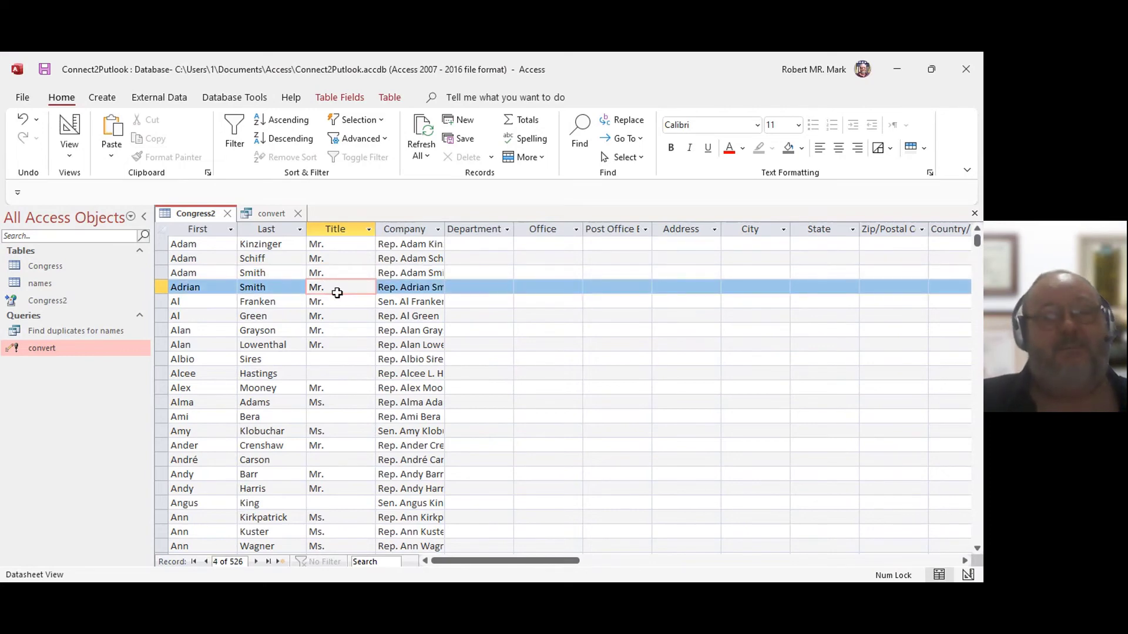
key("Down")
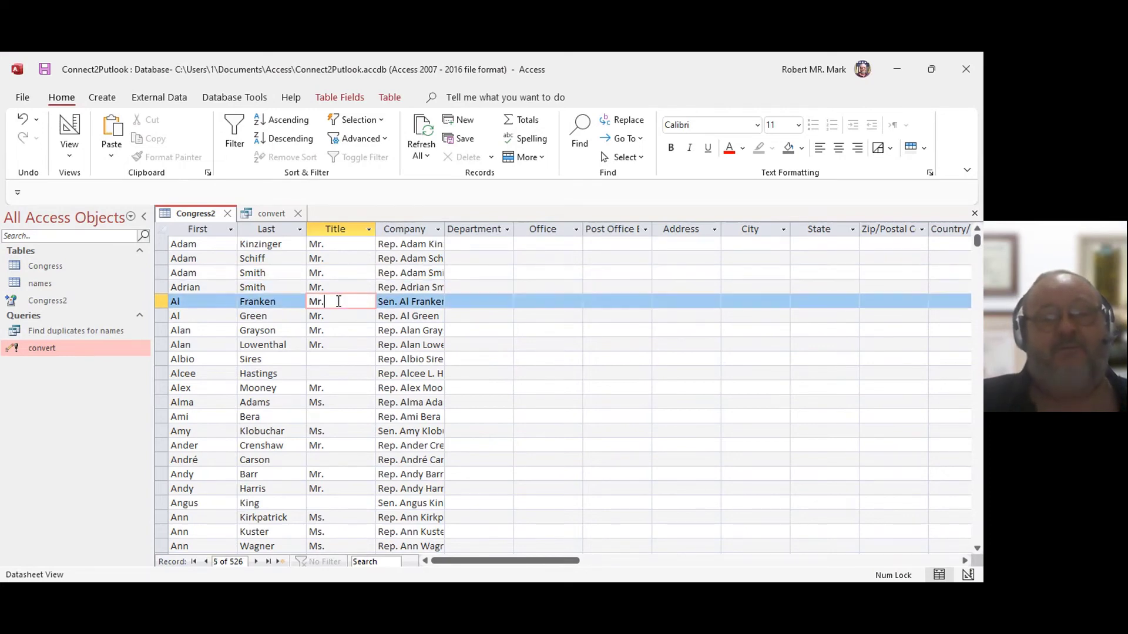
key("Down")
key("Down")
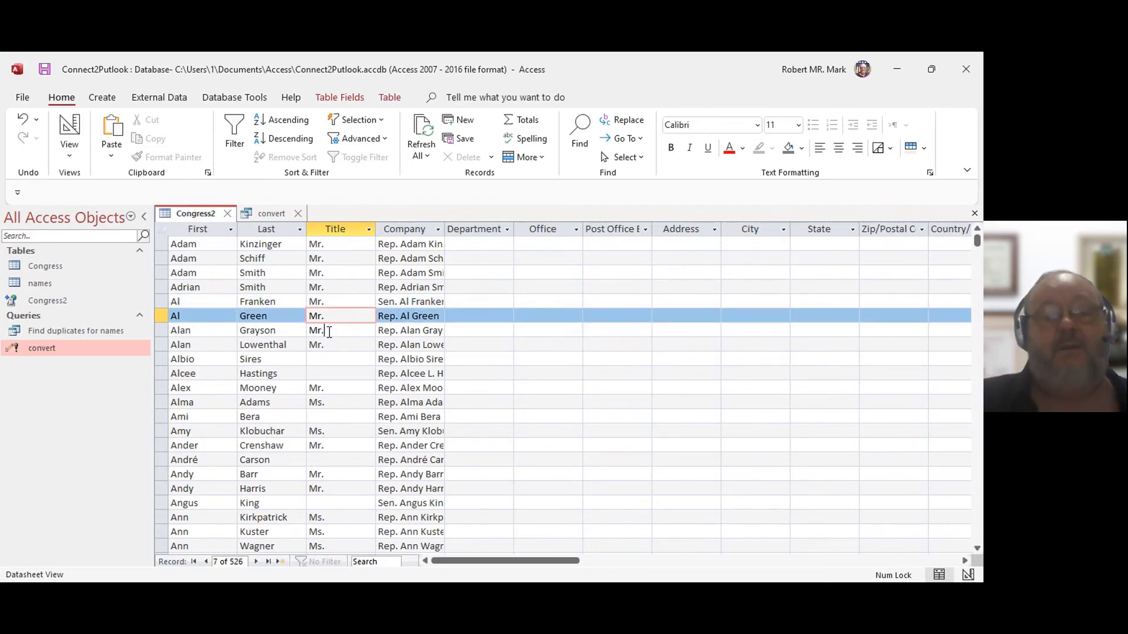
key("Down")
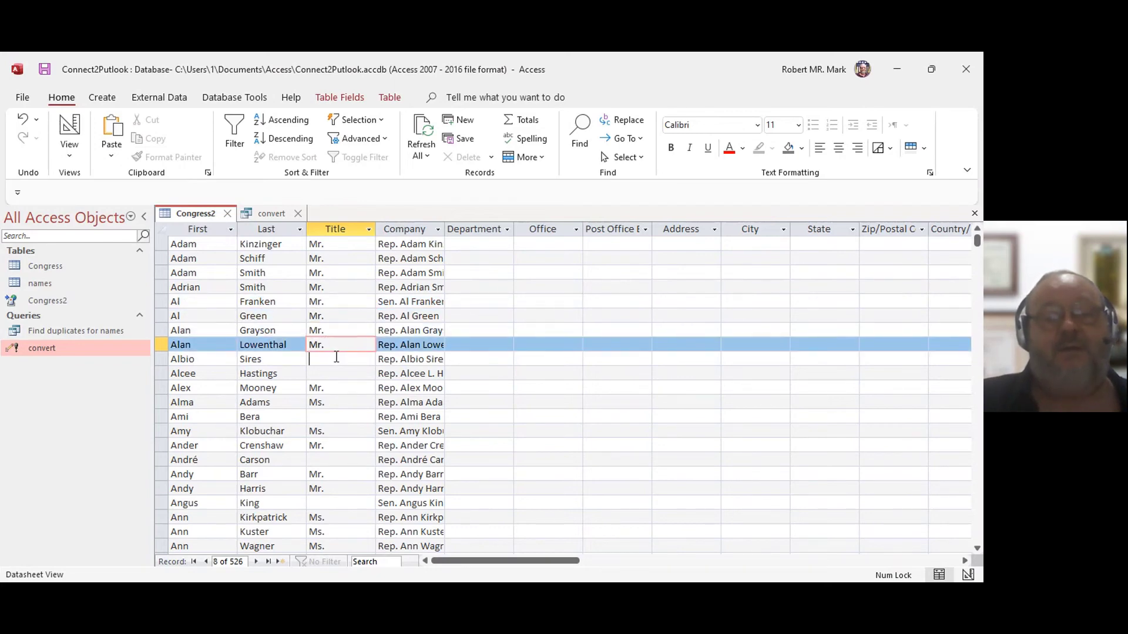
left_click(336, 371)
left_click(336, 390)
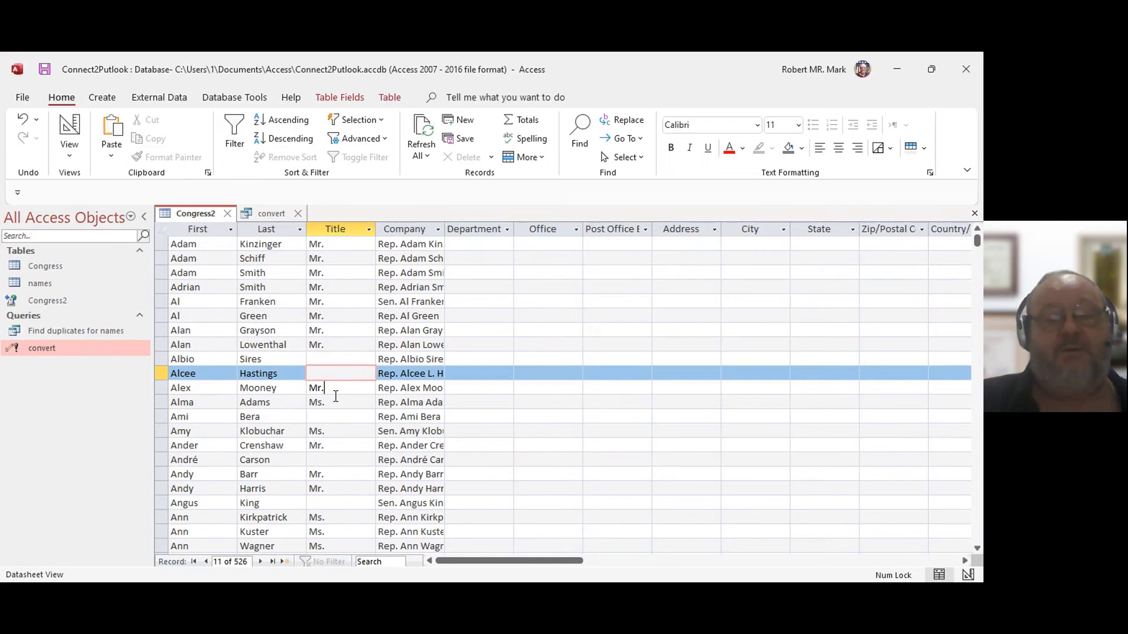
left_click(332, 402)
left_click(339, 385)
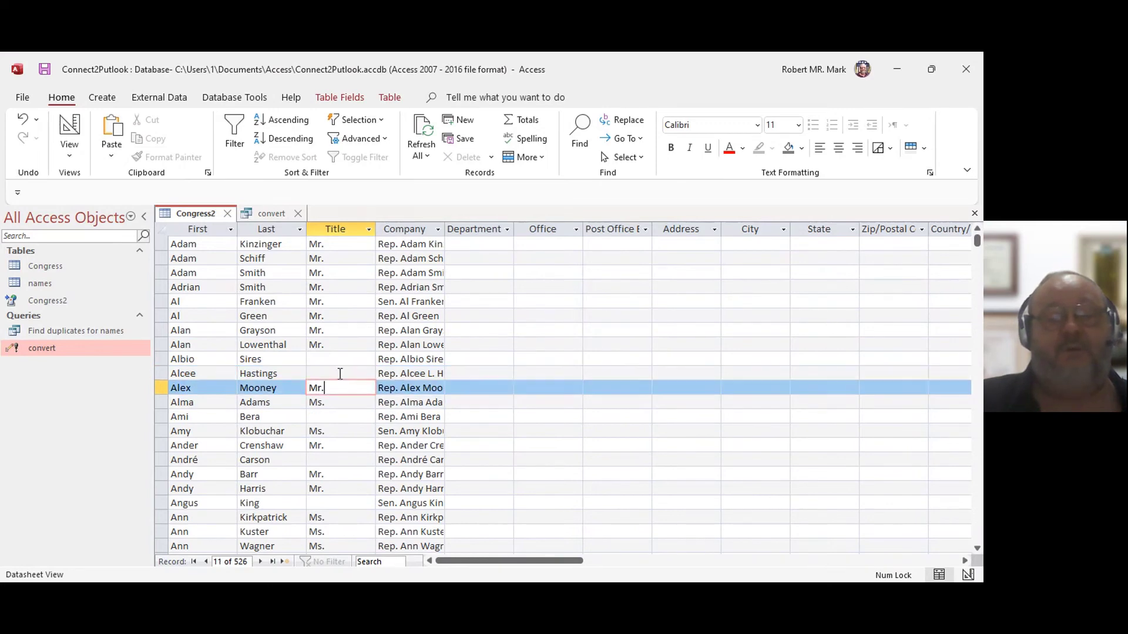
left_click(342, 371)
left_click(341, 358)
left_click(339, 345)
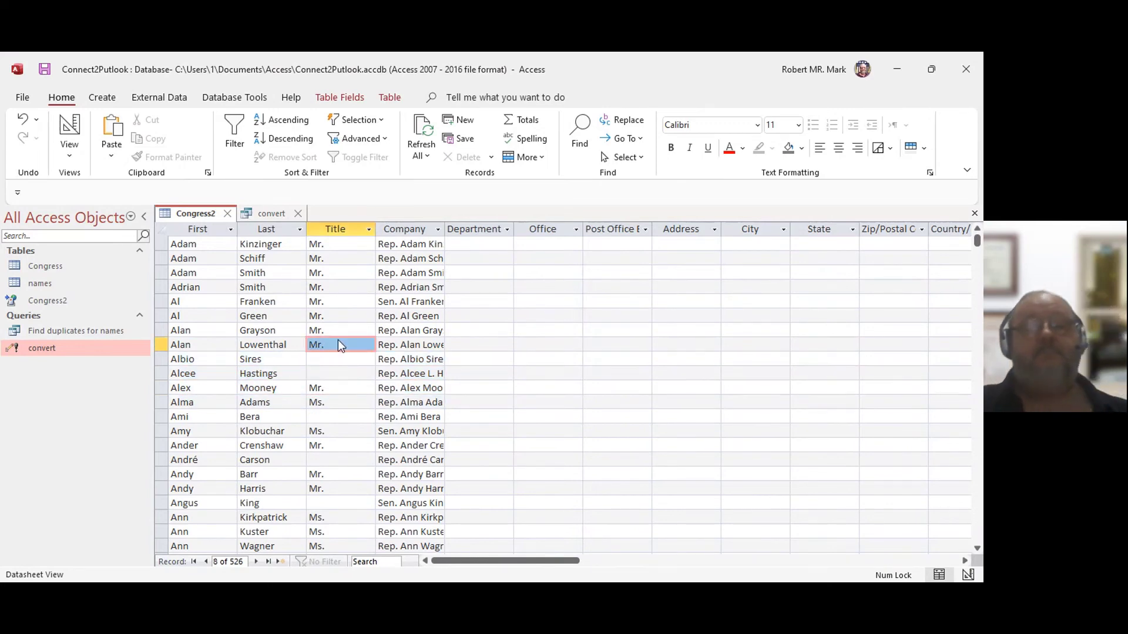
scroll(342, 381, "down", 3)
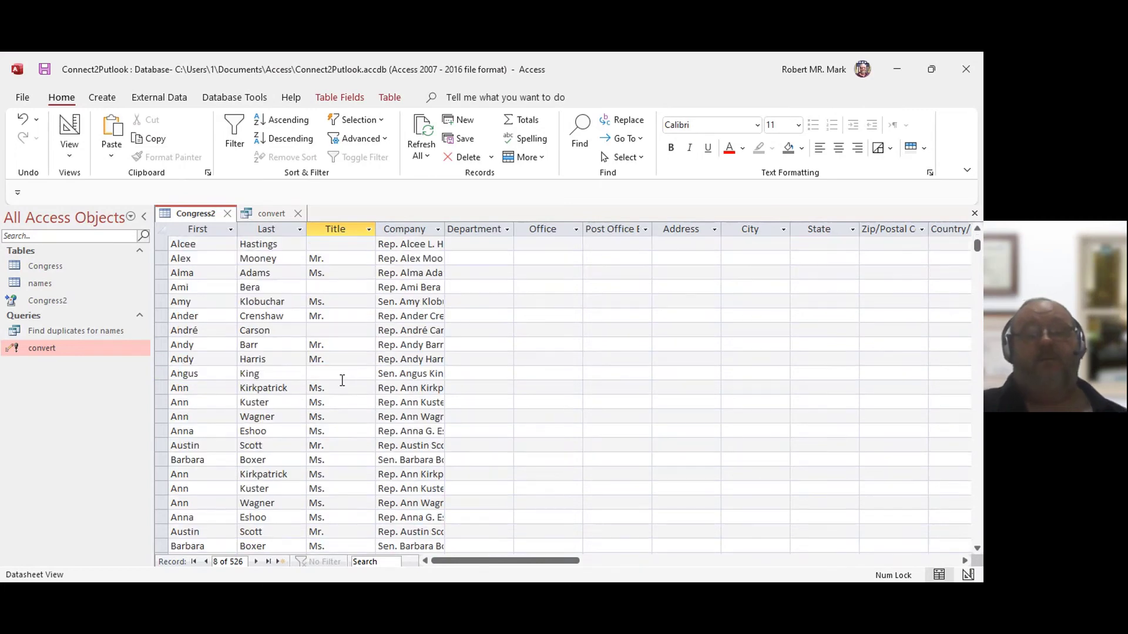
scroll(342, 381, "down", 6)
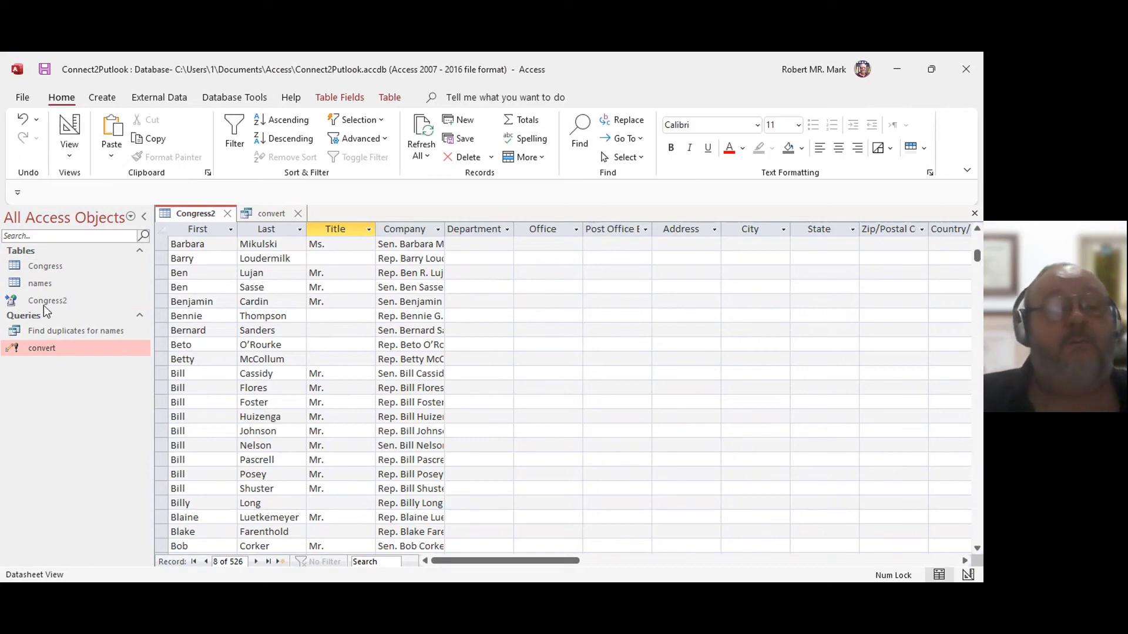
Step: Open the original Congress table beside Congress2 and scroll through its records
double_click(15, 270)
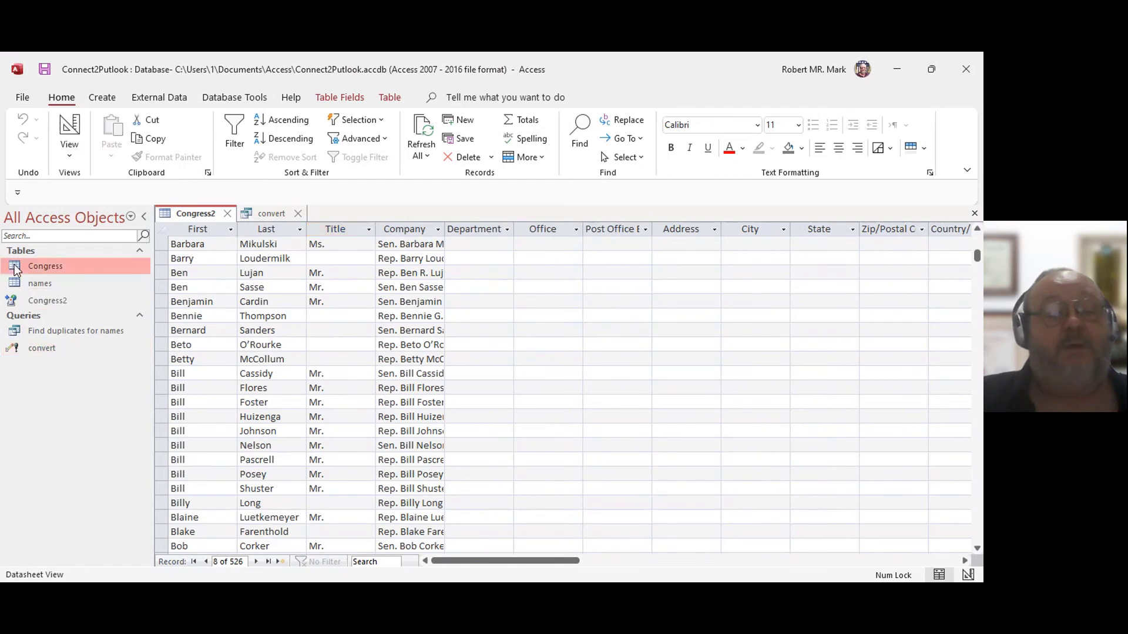
scroll(355, 329, "down", 16)
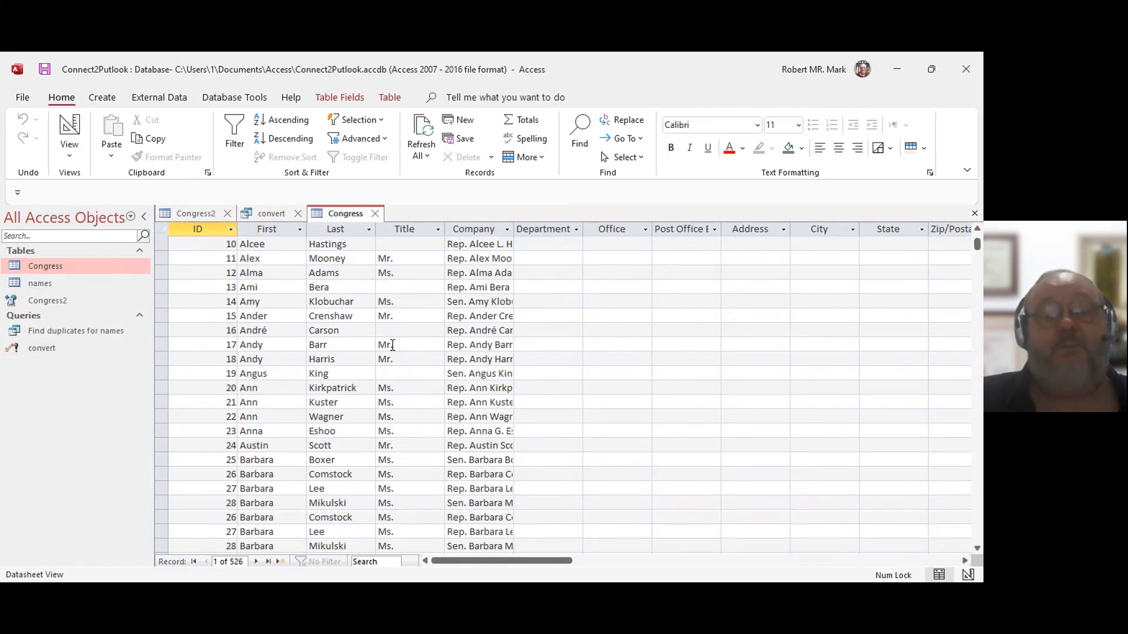
scroll(363, 436, "up", 15)
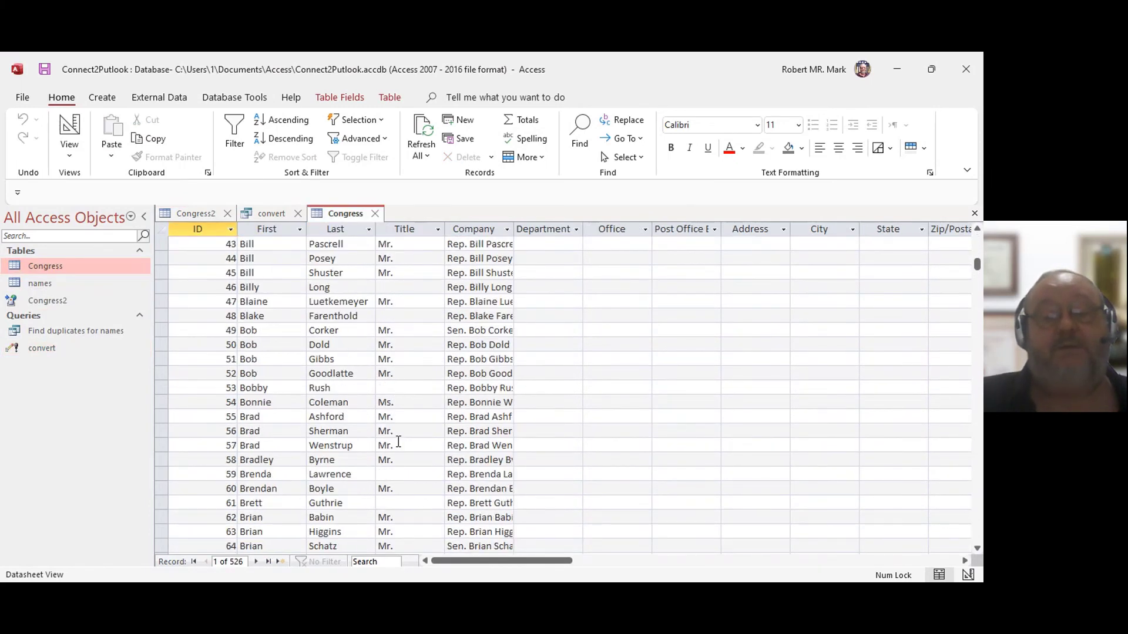
scroll(403, 434, "up", 1)
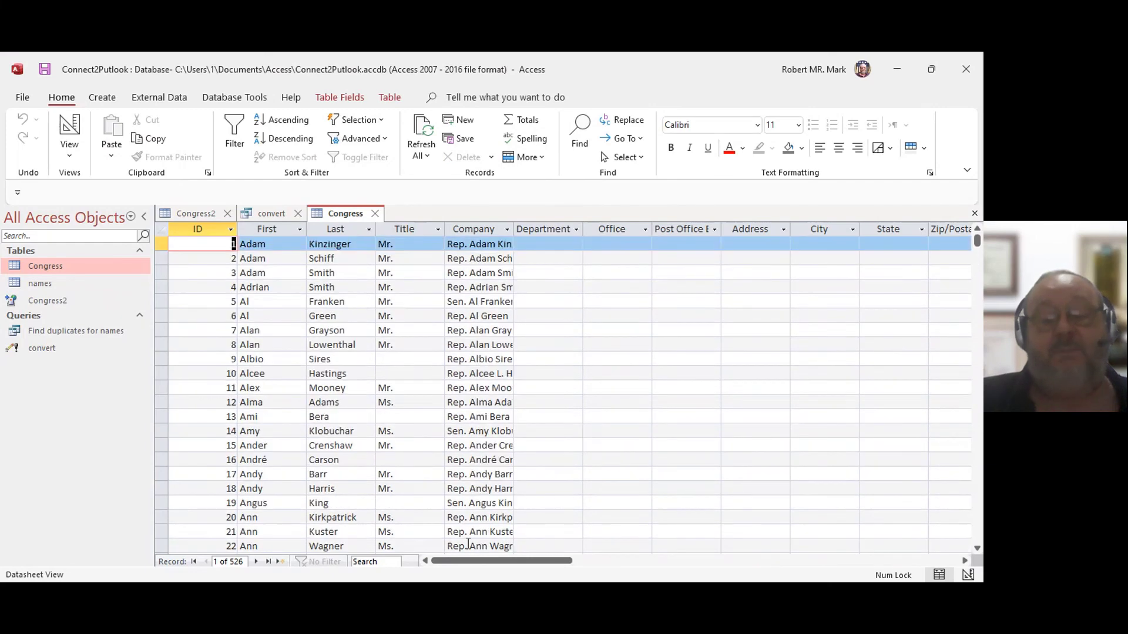
Step: Scroll across the Congress table's columns to compare its titles, then return to the ID column
left_click_drag(500, 561, 417, 581)
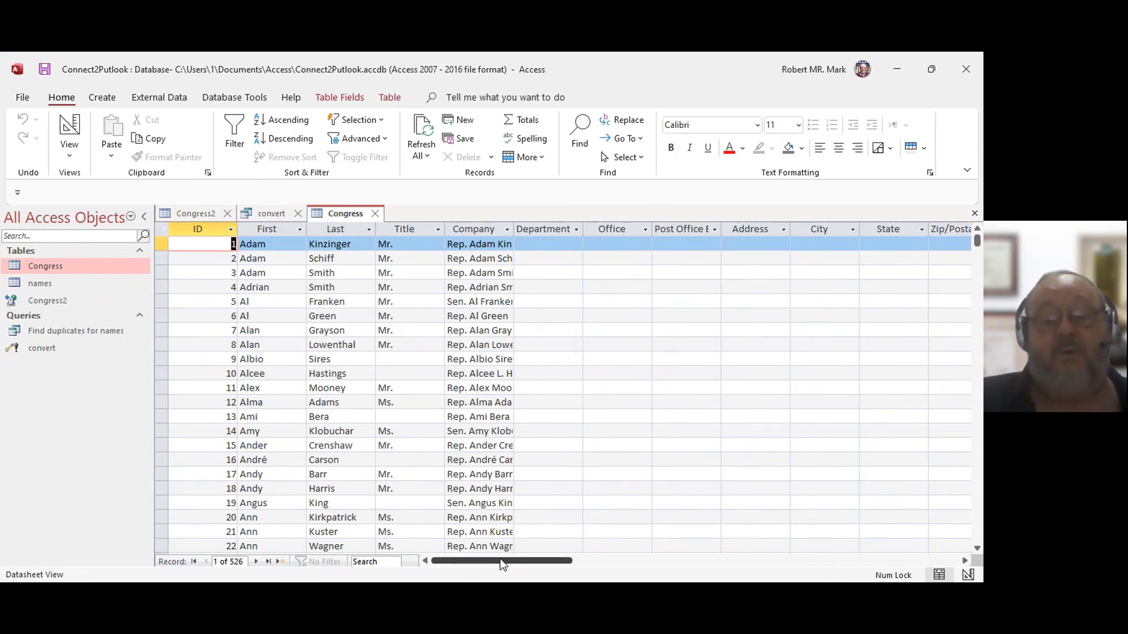
left_click_drag(499, 558, 793, 574)
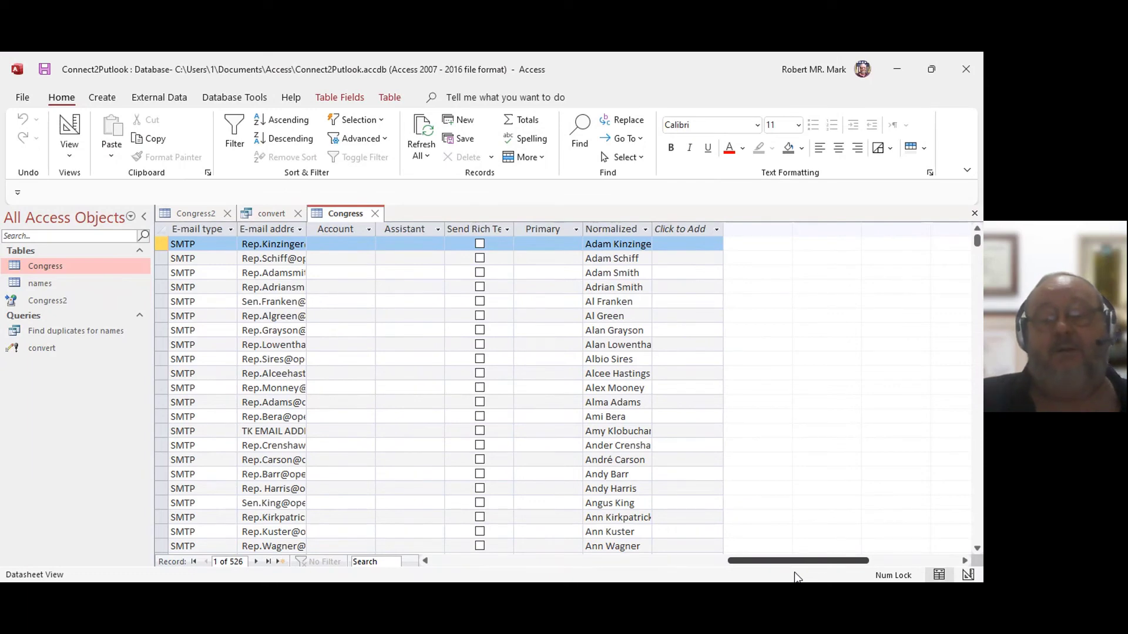
mouse_move(793, 573)
left_mouse_down()
mouse_move(535, 572)
mouse_move(787, 577)
left_mouse_up()
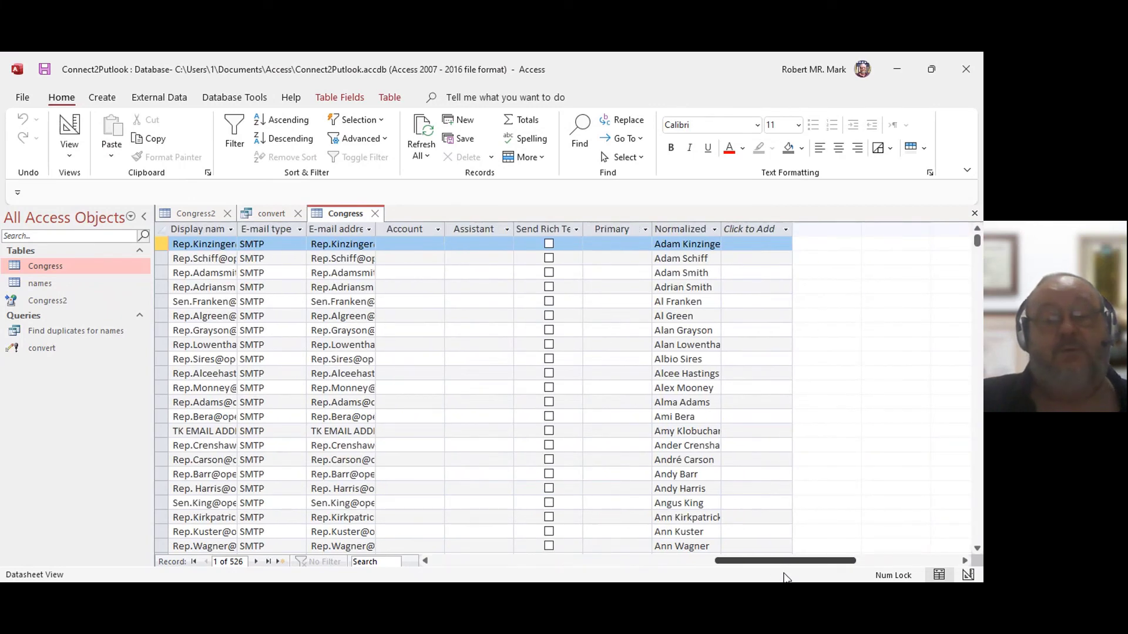
left_click_drag(776, 579, 553, 576)
key("Home")
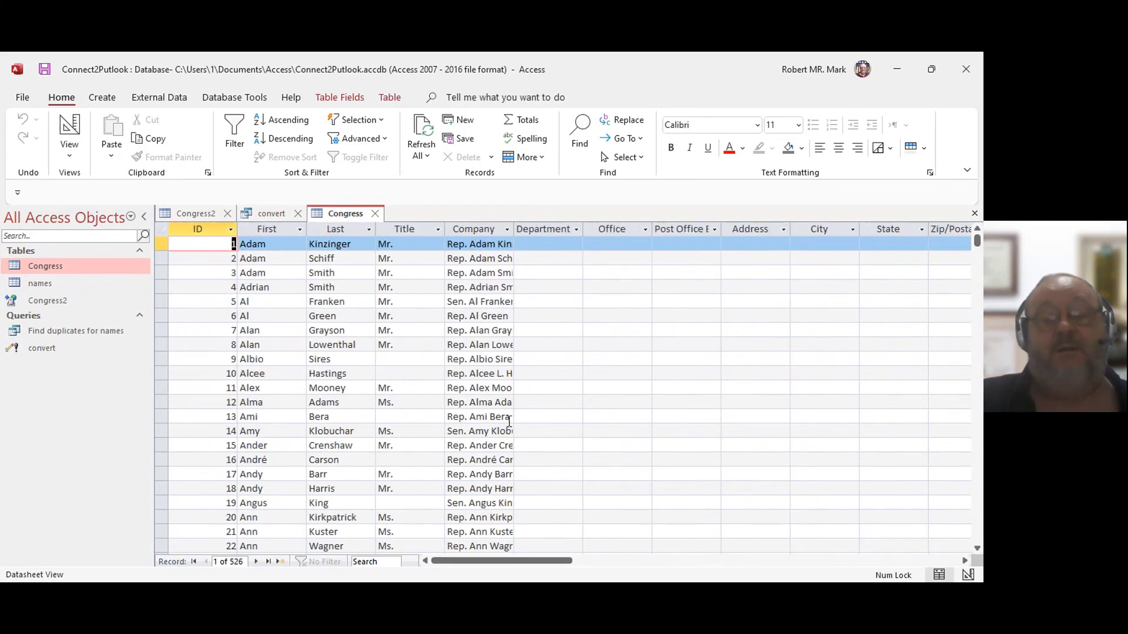
scroll(556, 410, "down", 6)
scroll(552, 418, "up", 4)
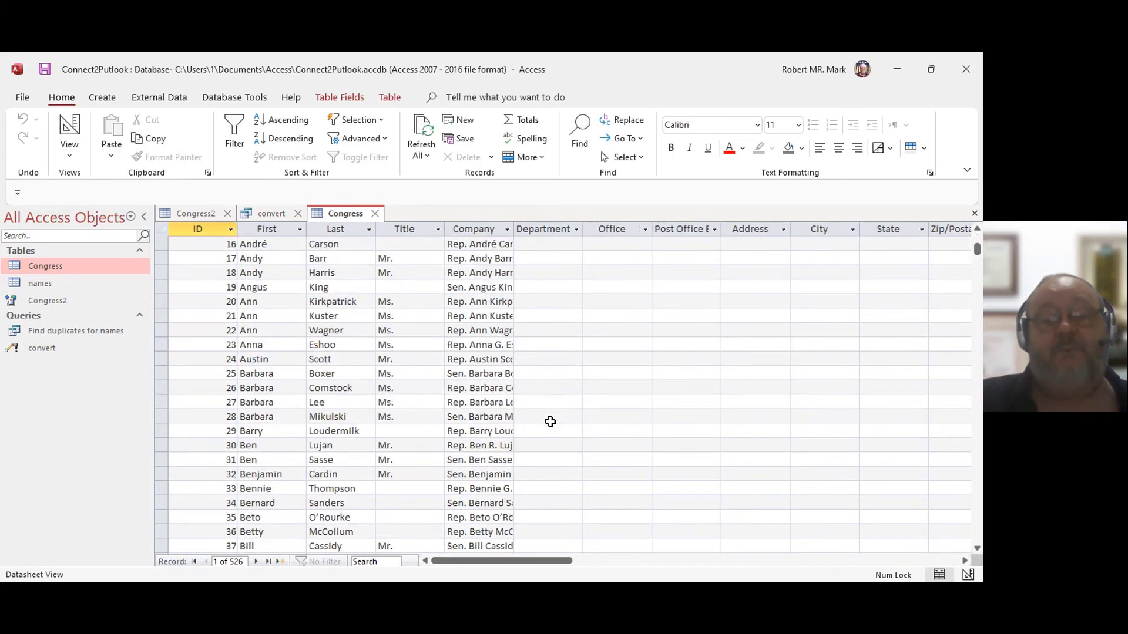
mouse_move(548, 563)
left_mouse_down()
mouse_move(831, 563)
mouse_move(527, 562)
left_mouse_up()
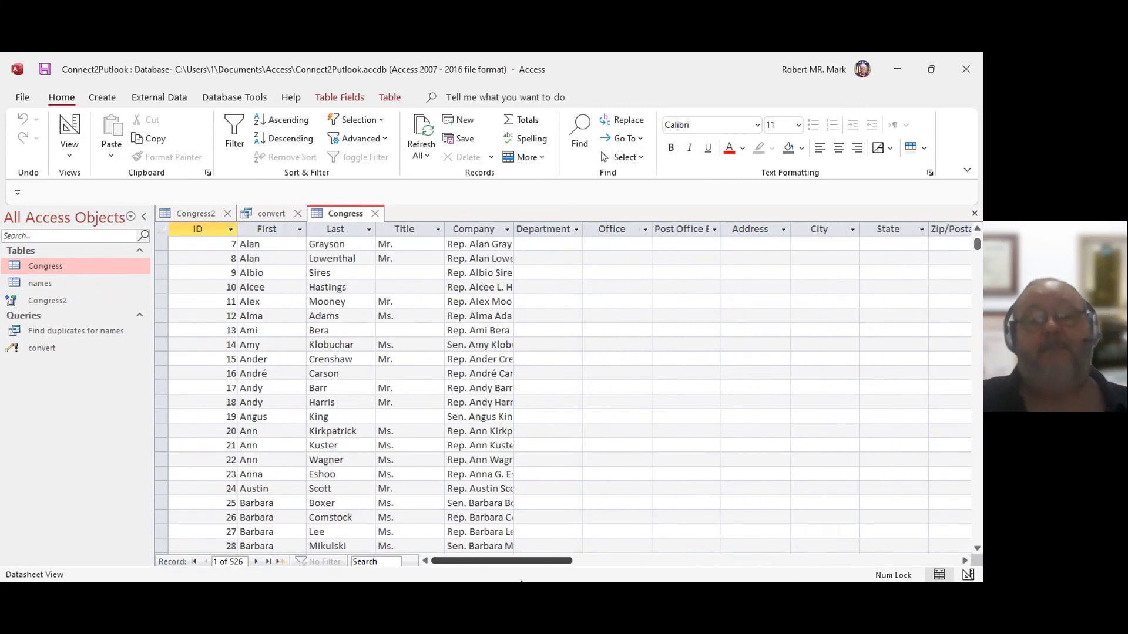